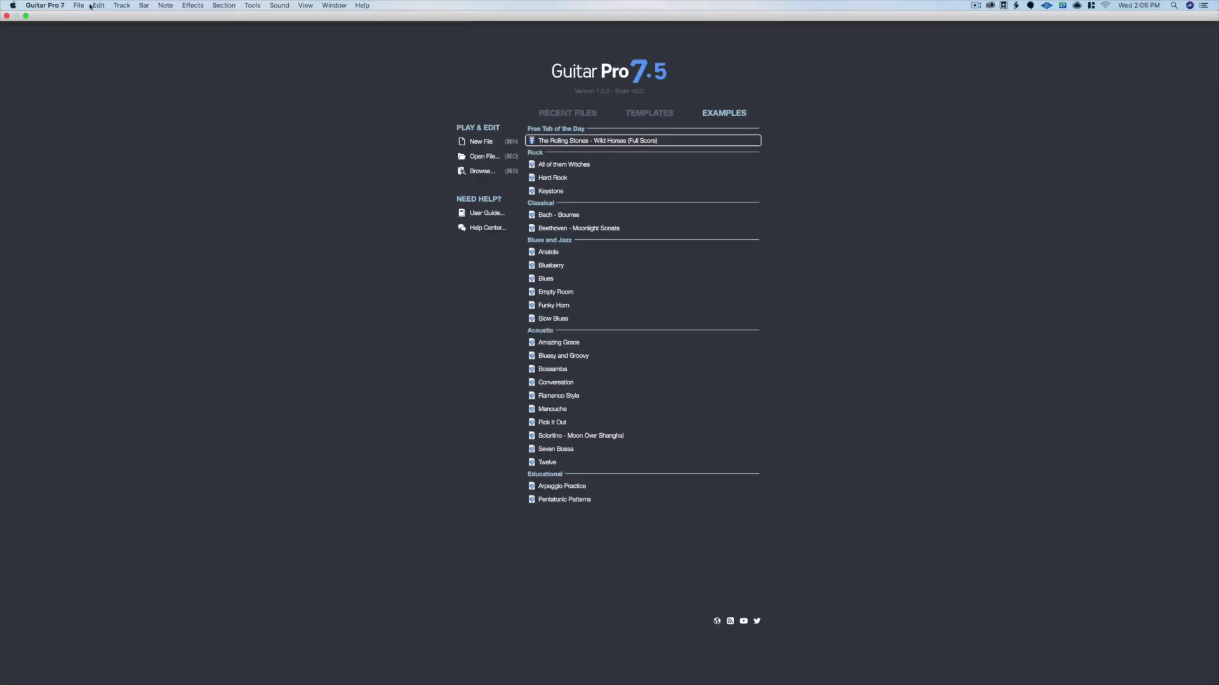
- Open the File menu from the Guitar Pro start screen
{"action": "left_click", "coordinate": [84, 8]}
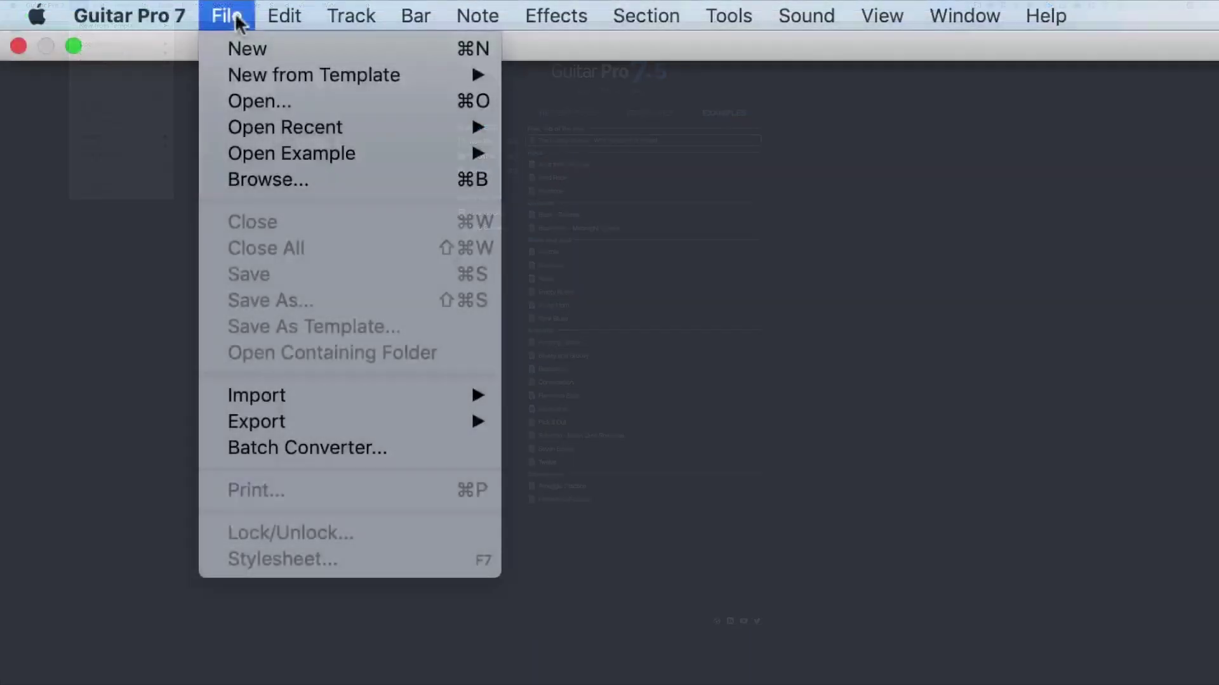
- Browse File > Import and New from Template, then start a new blank score
{"action": "mouse_move", "coordinate": [111, 139]}
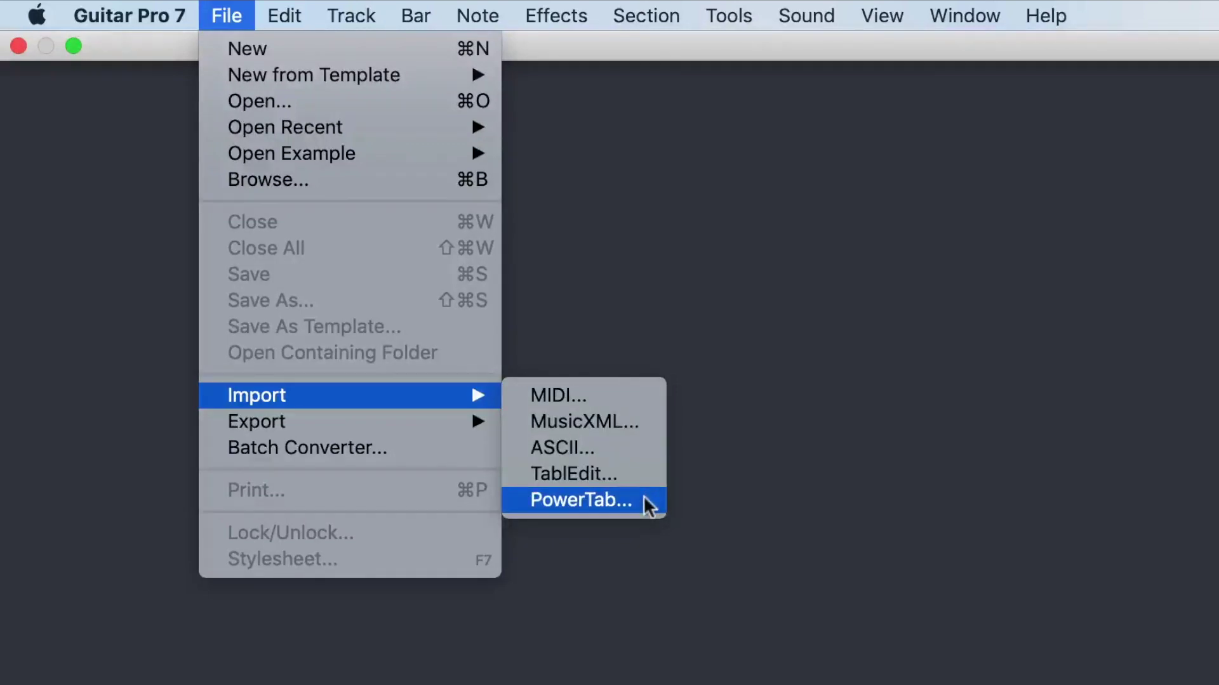
{"action": "mouse_move", "coordinate": [388, 75]}
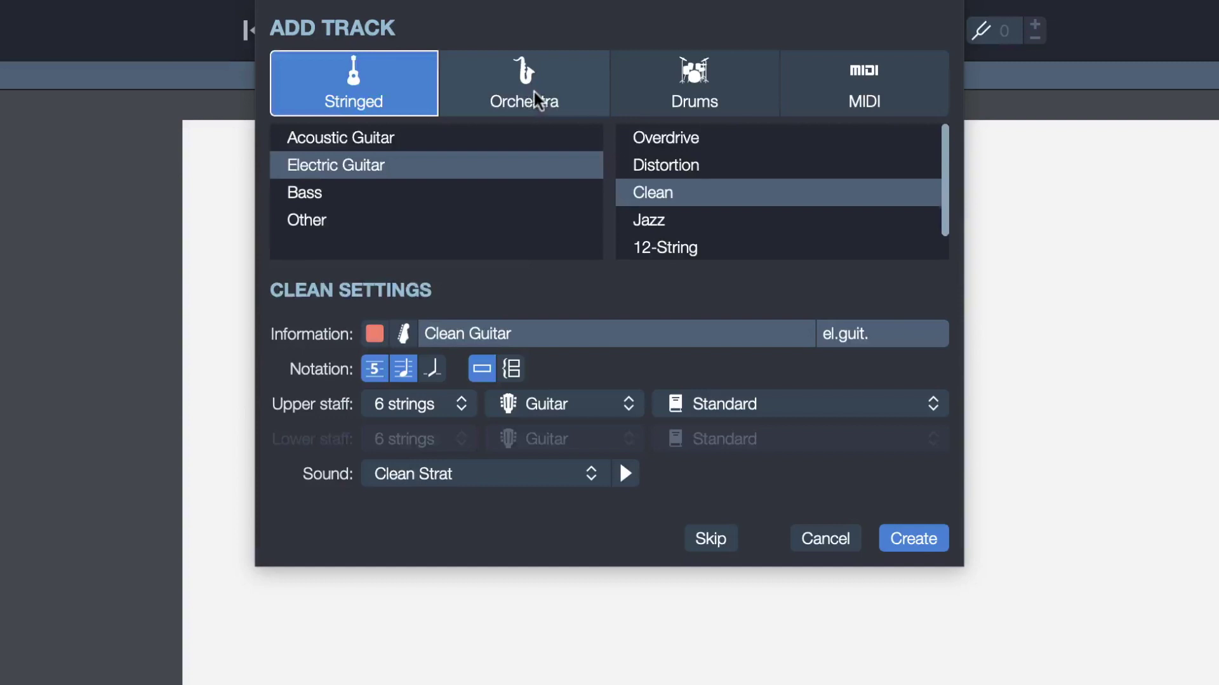
- Choose Stringed > Electric Guitar > Clean as the instrument after checking Orchestral and Drums
{"action": "left_click", "coordinate": [537, 98]}
{"action": "left_click", "coordinate": [722, 92]}
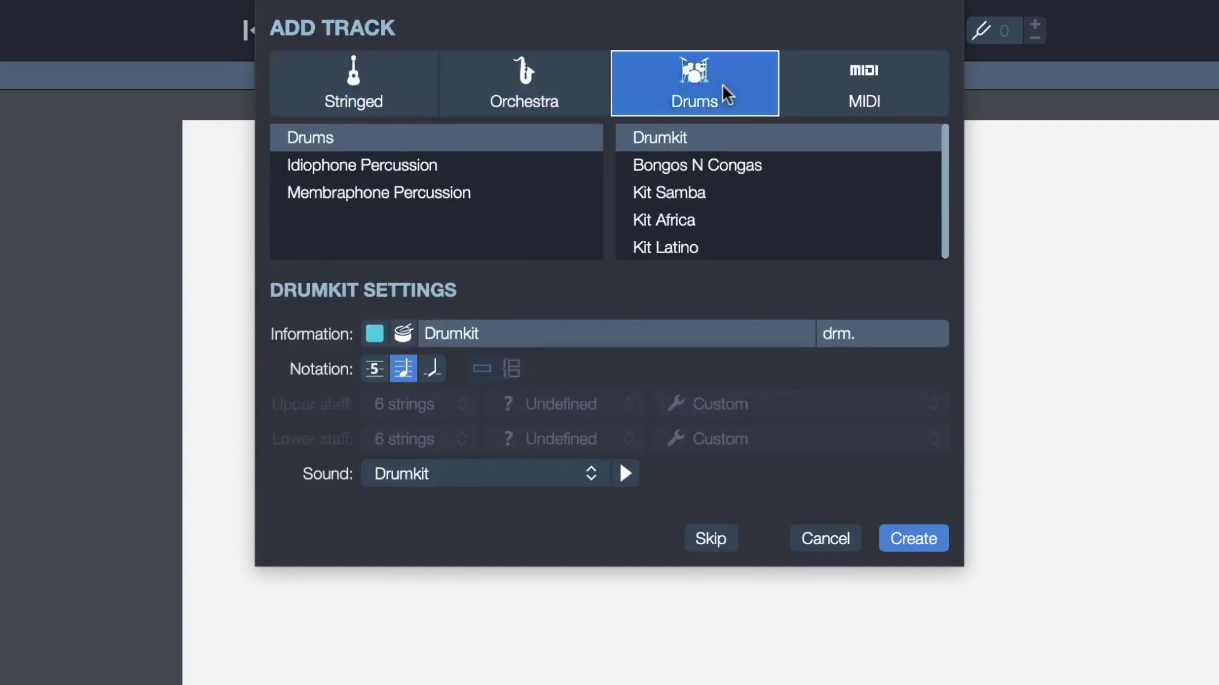
{"action": "left_click", "coordinate": [363, 91]}
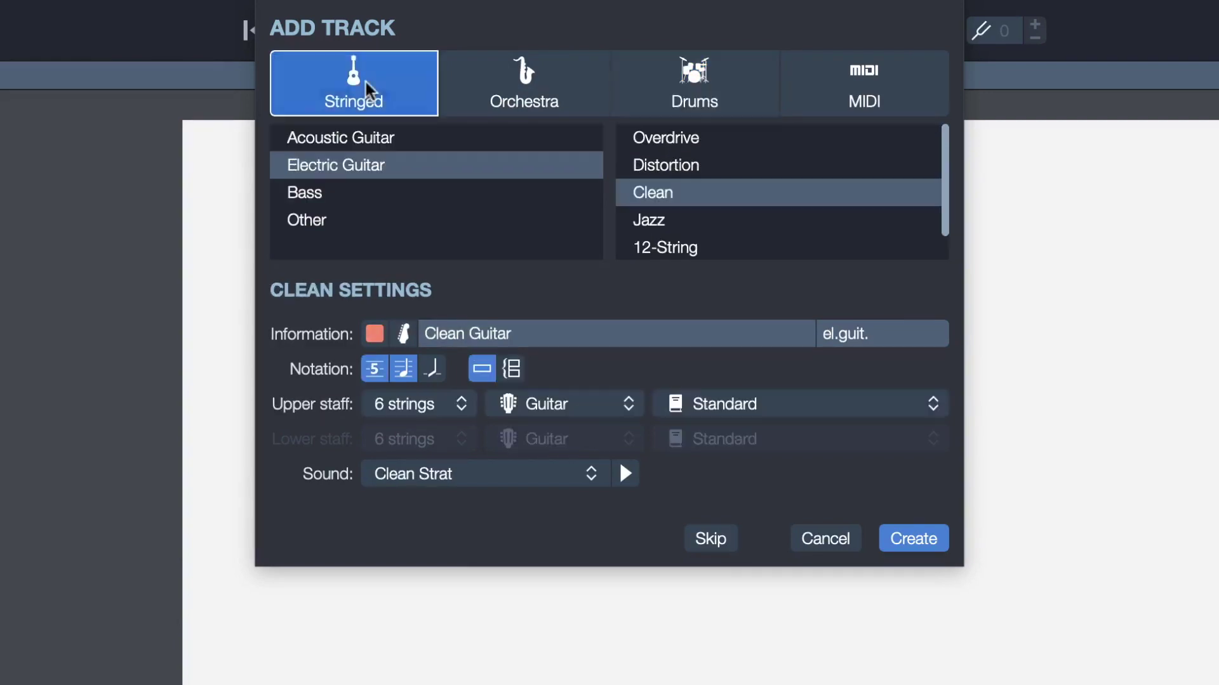
{"action": "left_click", "coordinate": [381, 169]}
{"action": "left_click", "coordinate": [656, 193]}
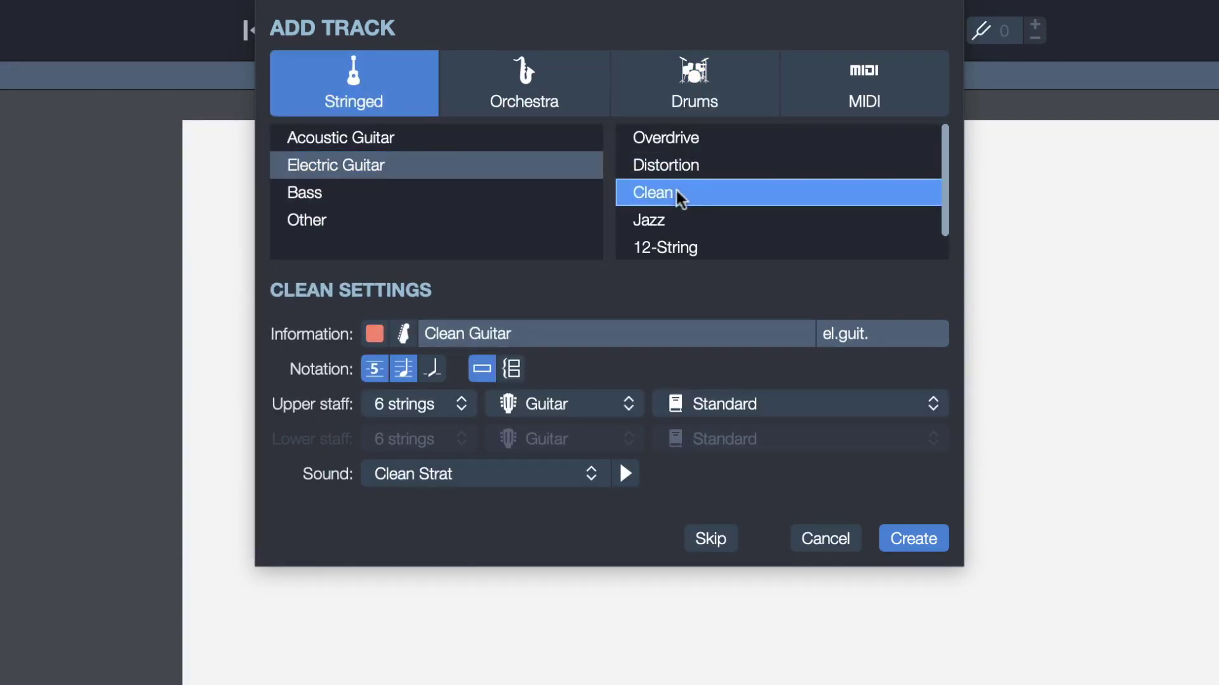
- Keep 6 strings and Standard tuning, with tablature toggled off and back on
{"action": "scroll", "coordinate": [680, 196], "scroll_direction": "down", "scroll_amount": 1}
{"action": "left_click", "coordinate": [463, 403]}
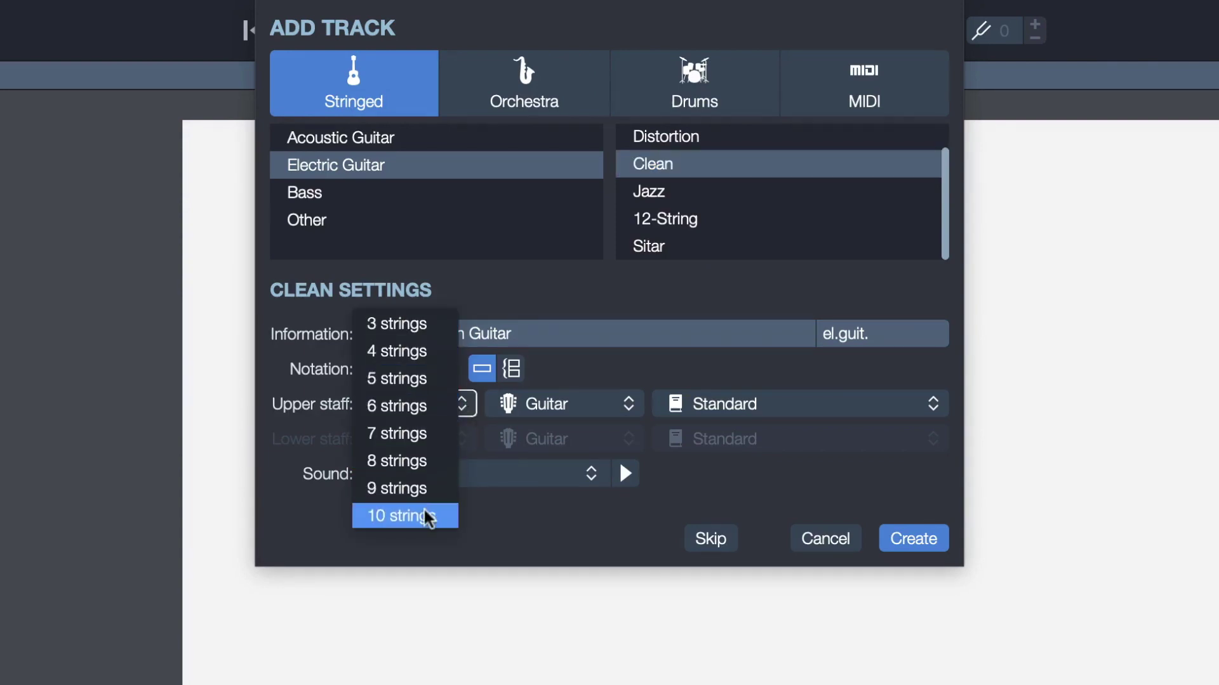
{"action": "left_click", "coordinate": [421, 416]}
{"action": "left_click", "coordinate": [825, 404]}
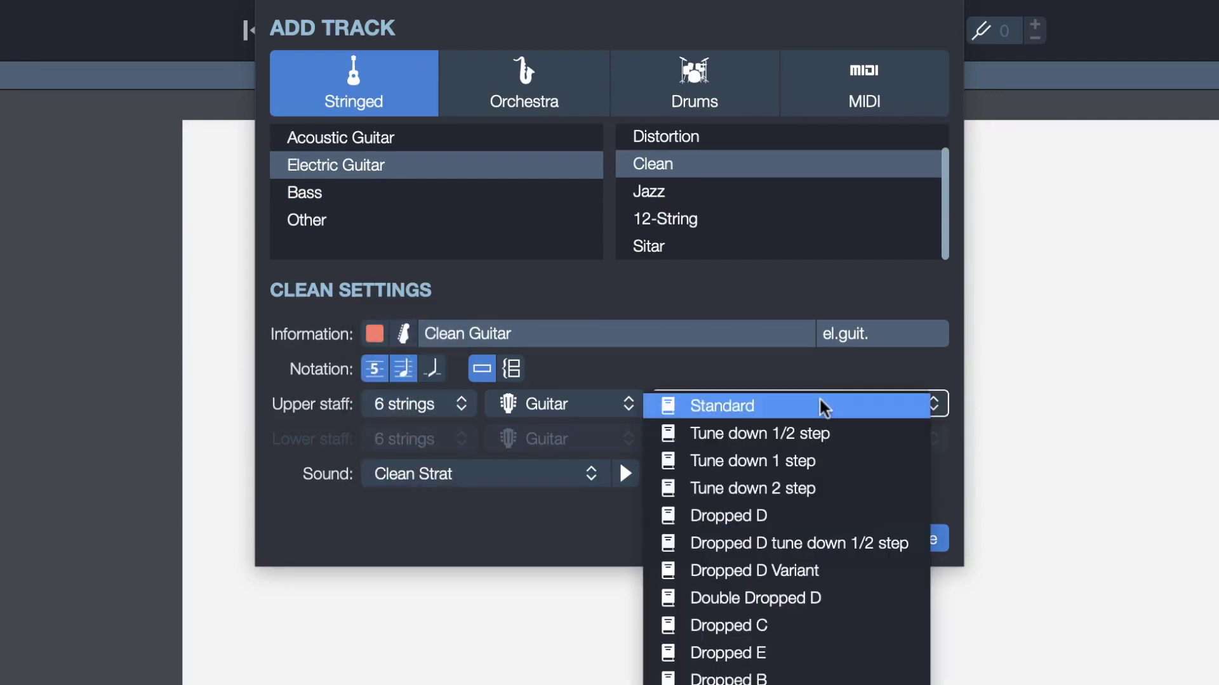
{"action": "left_click", "coordinate": [825, 409]}
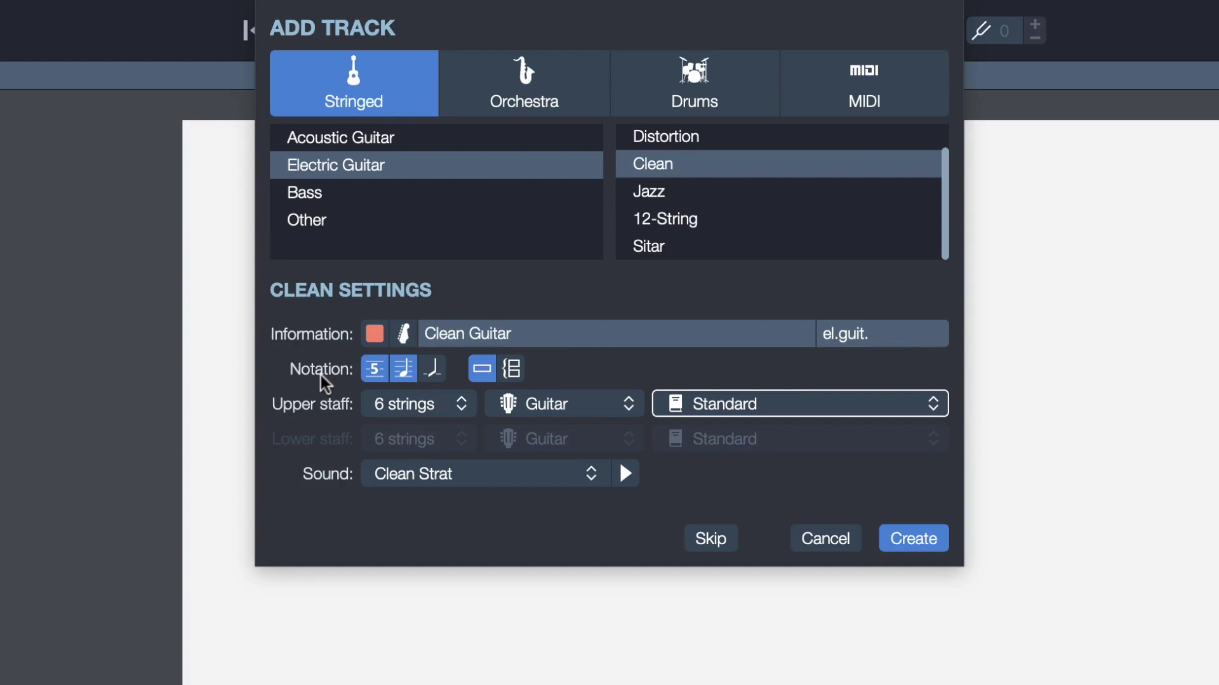
{"action": "left_click", "coordinate": [374, 372]}
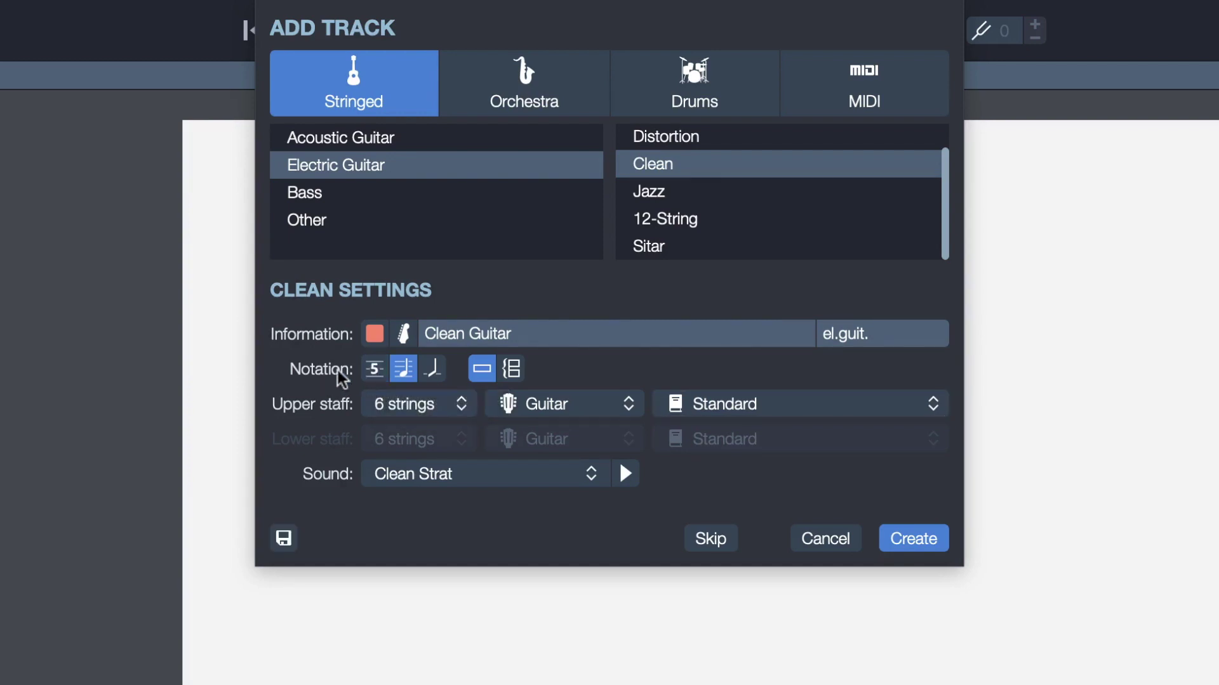
{"action": "left_click", "coordinate": [374, 371]}
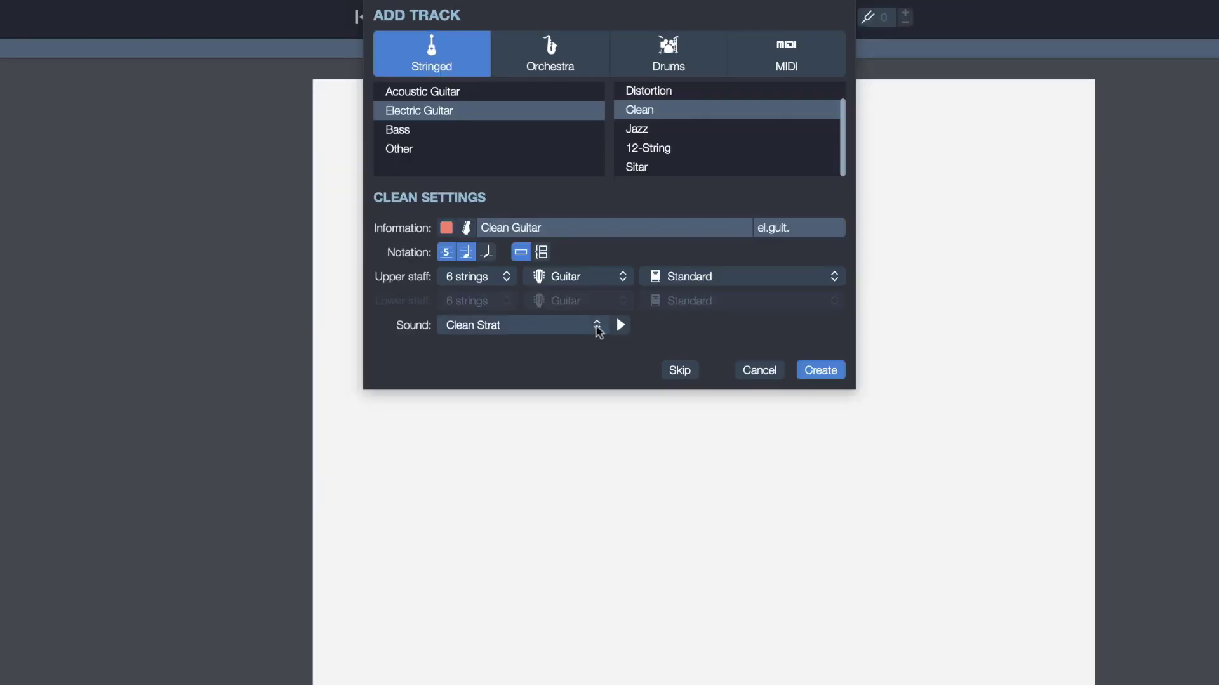
- Give the clean guitar the Signatures > Crazy Diamond sound and create the track
{"action": "left_click", "coordinate": [591, 475]}
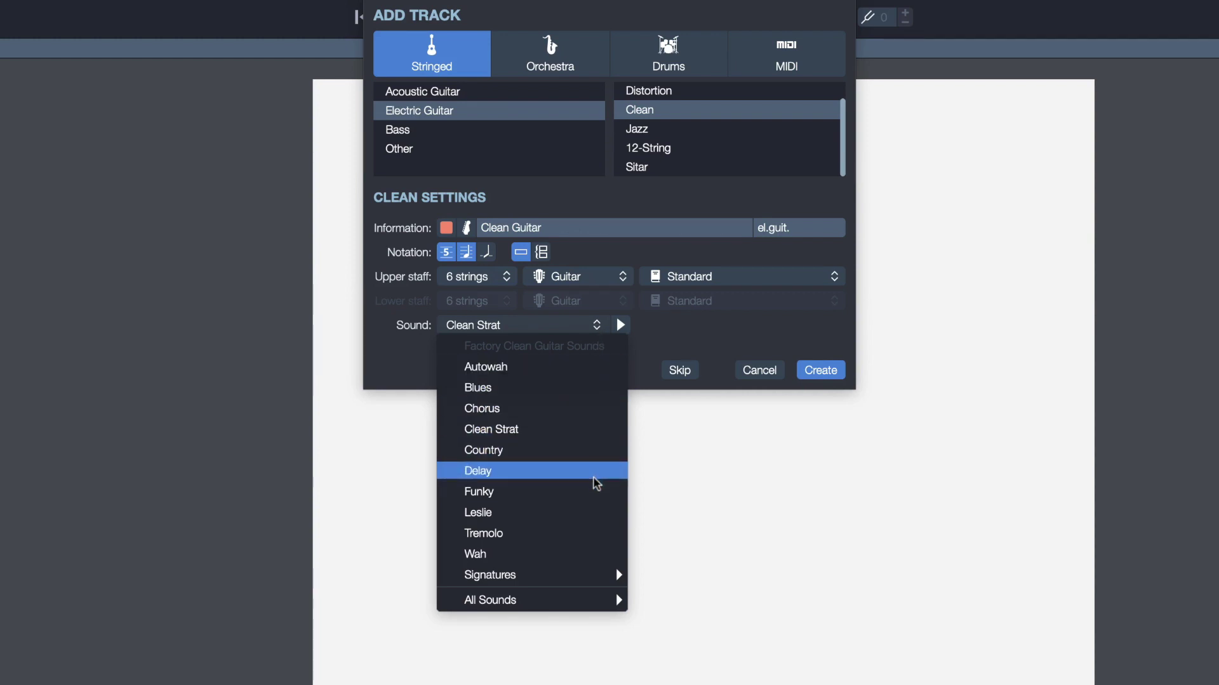
{"action": "mouse_move", "coordinate": [588, 573]}
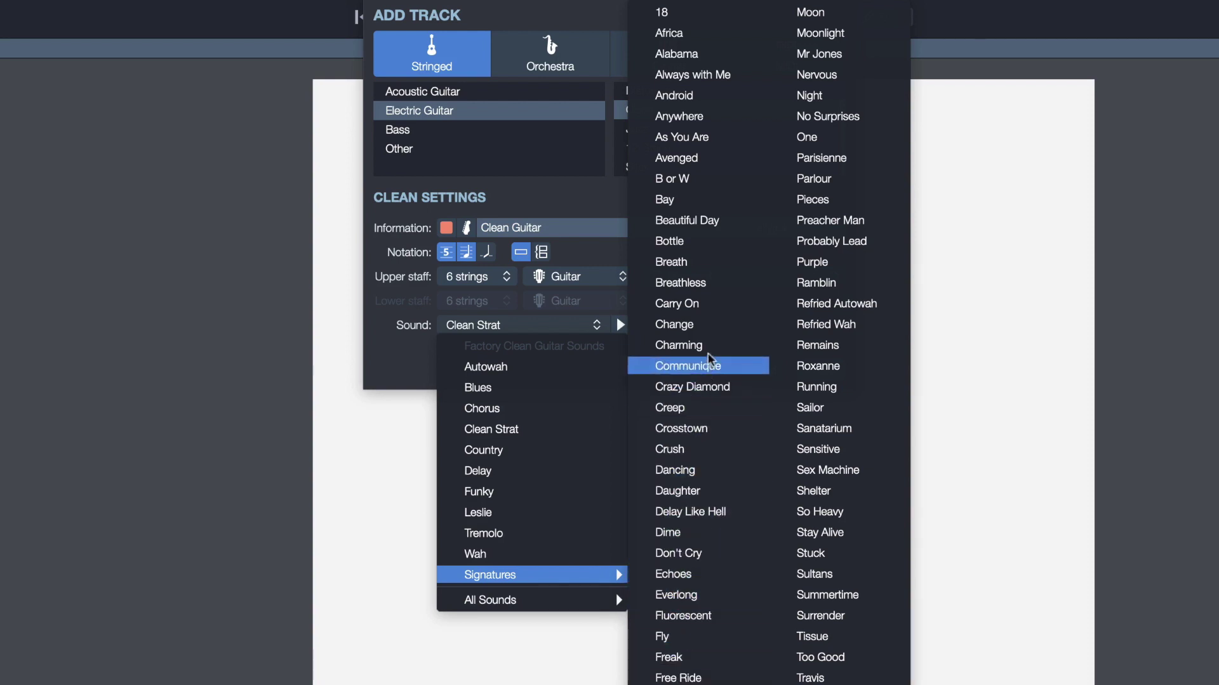
{"action": "left_click", "coordinate": [727, 389]}
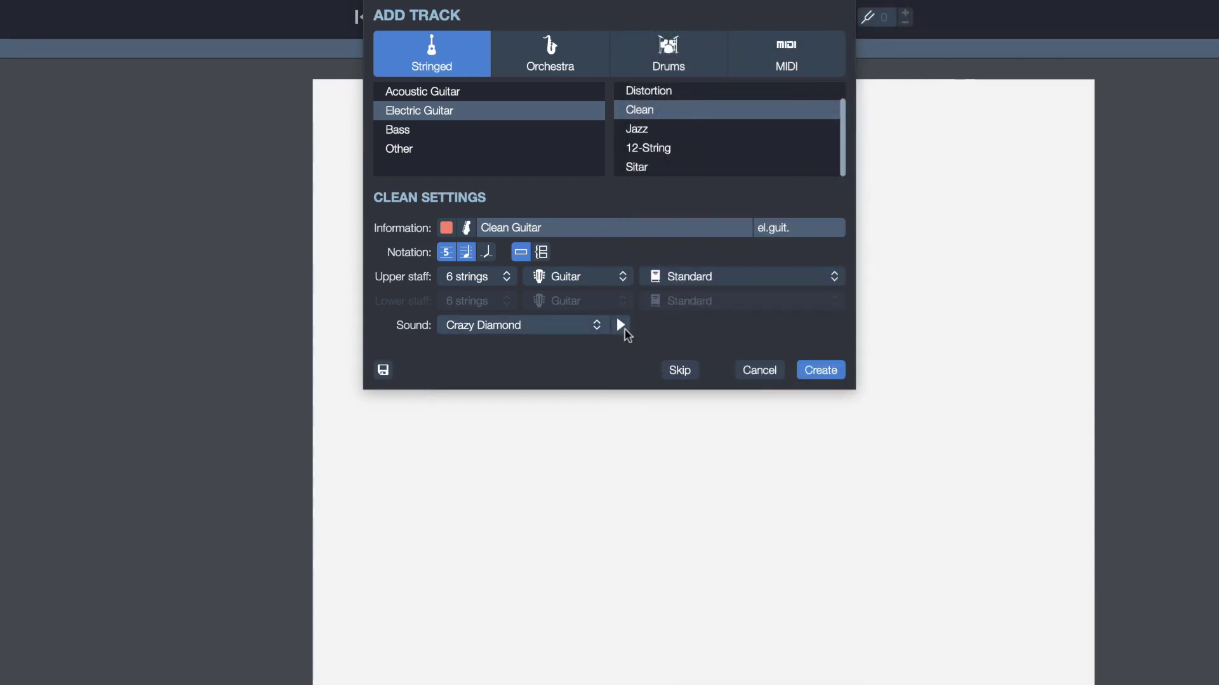
{"action": "key", "text": "Return"}
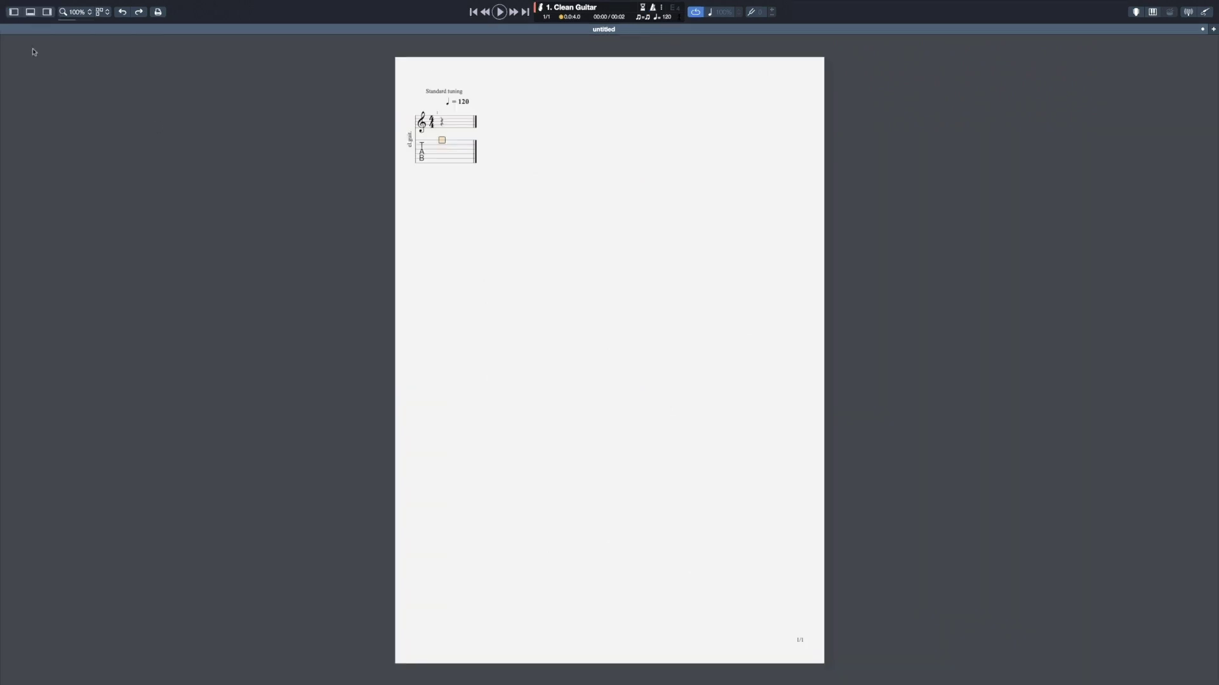
- Hide the side panels around the score
{"action": "left_click", "coordinate": [13, 11]}
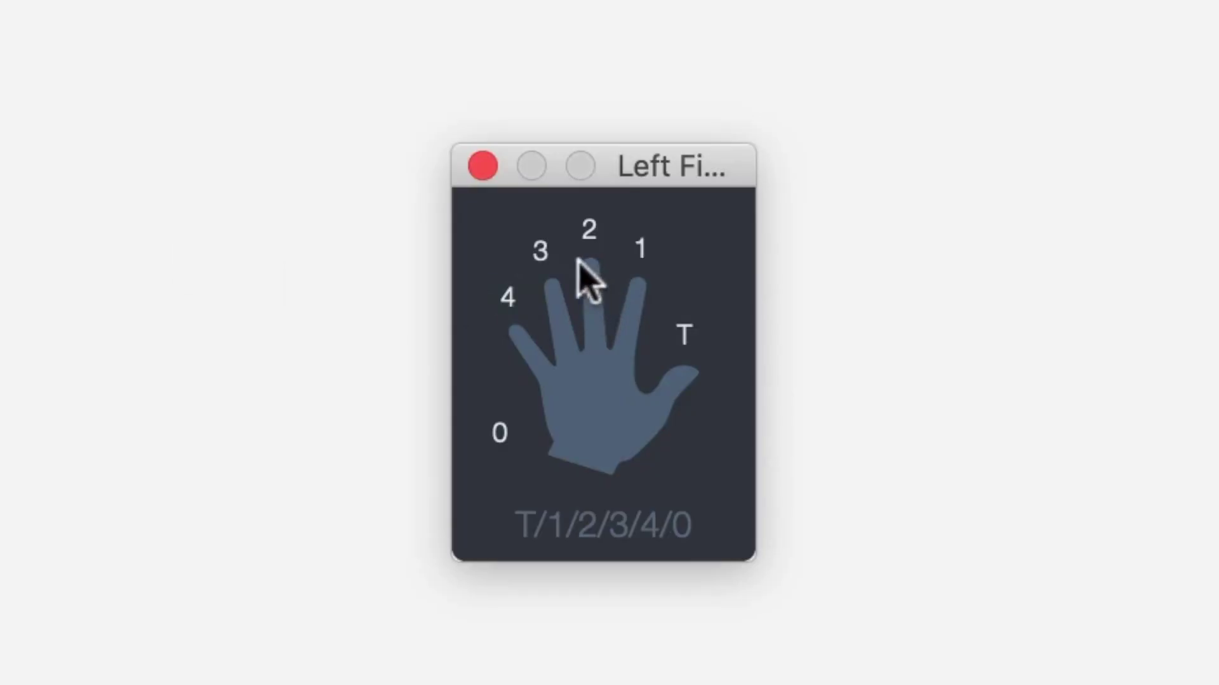
- Set the note's left-hand fingering to 1 and raise its bend from Full to 1½
{"action": "left_click", "coordinate": [540, 249]}
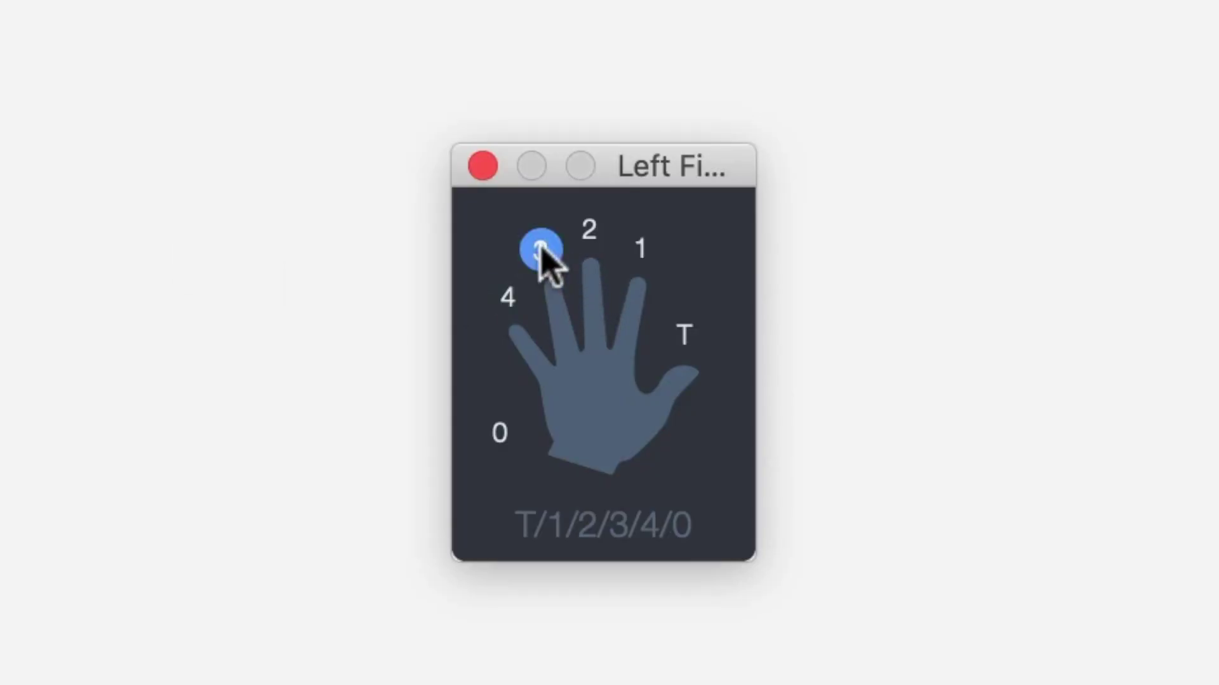
{"action": "left_click", "coordinate": [636, 248]}
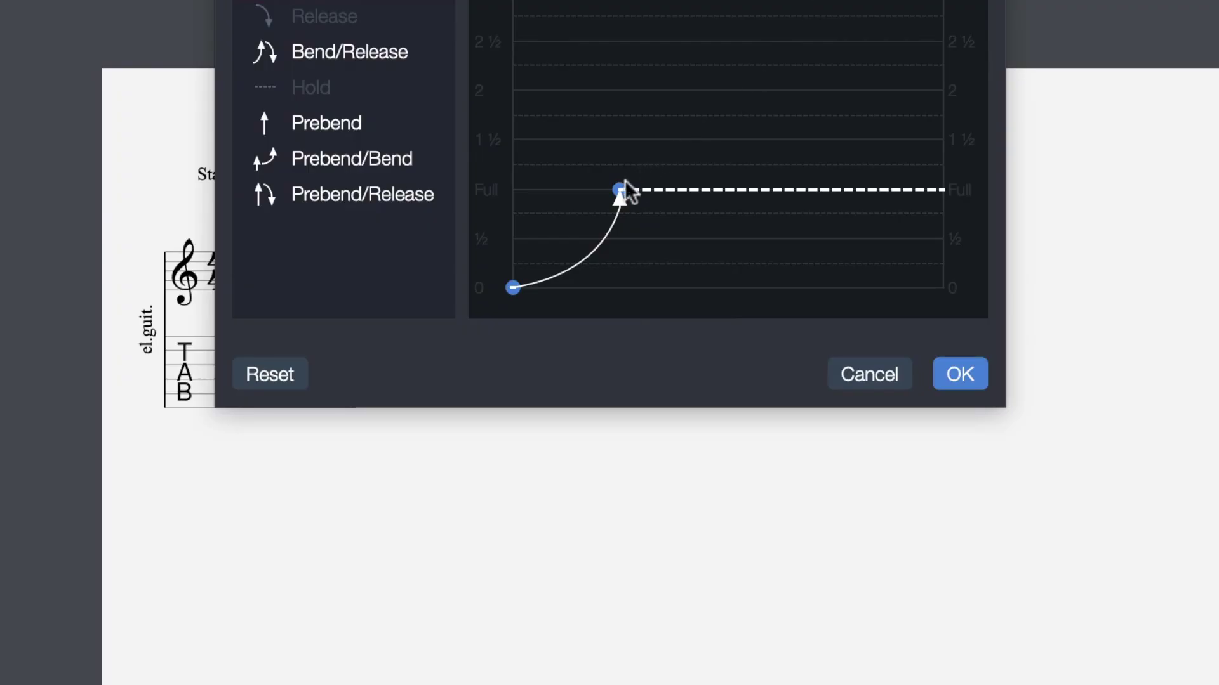
{"action": "left_click_drag", "start_coordinate": [620, 188], "coordinate": [622, 141]}
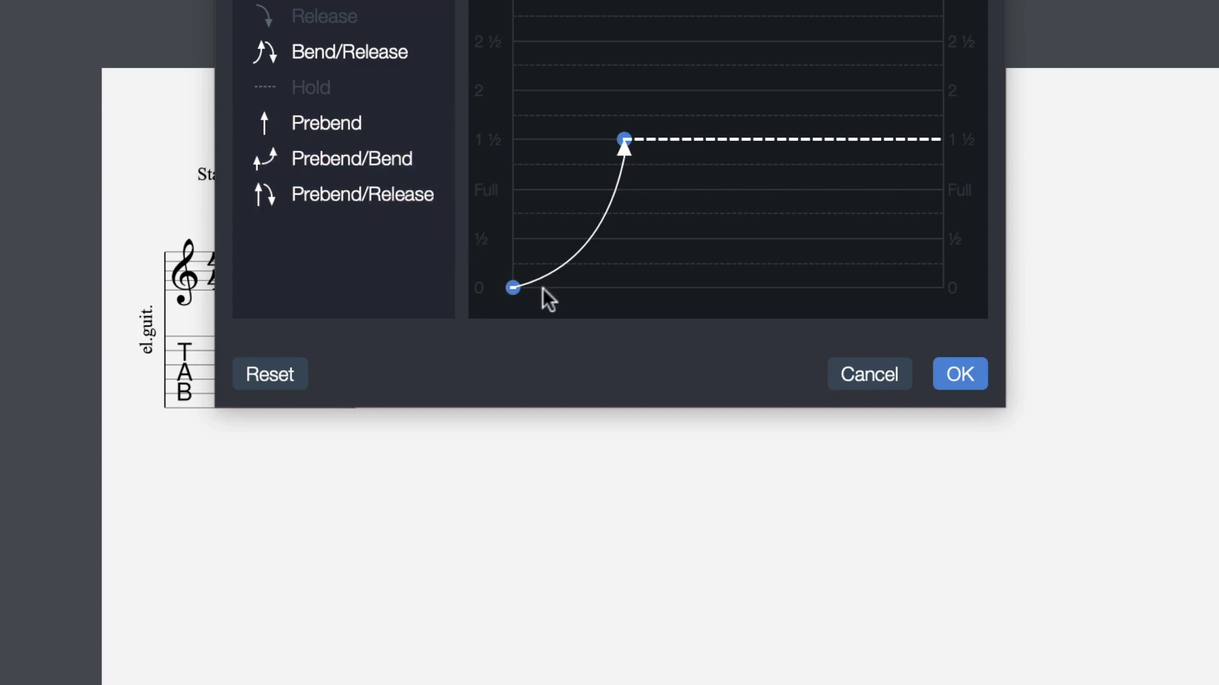
{"action": "left_click", "coordinate": [837, 374]}
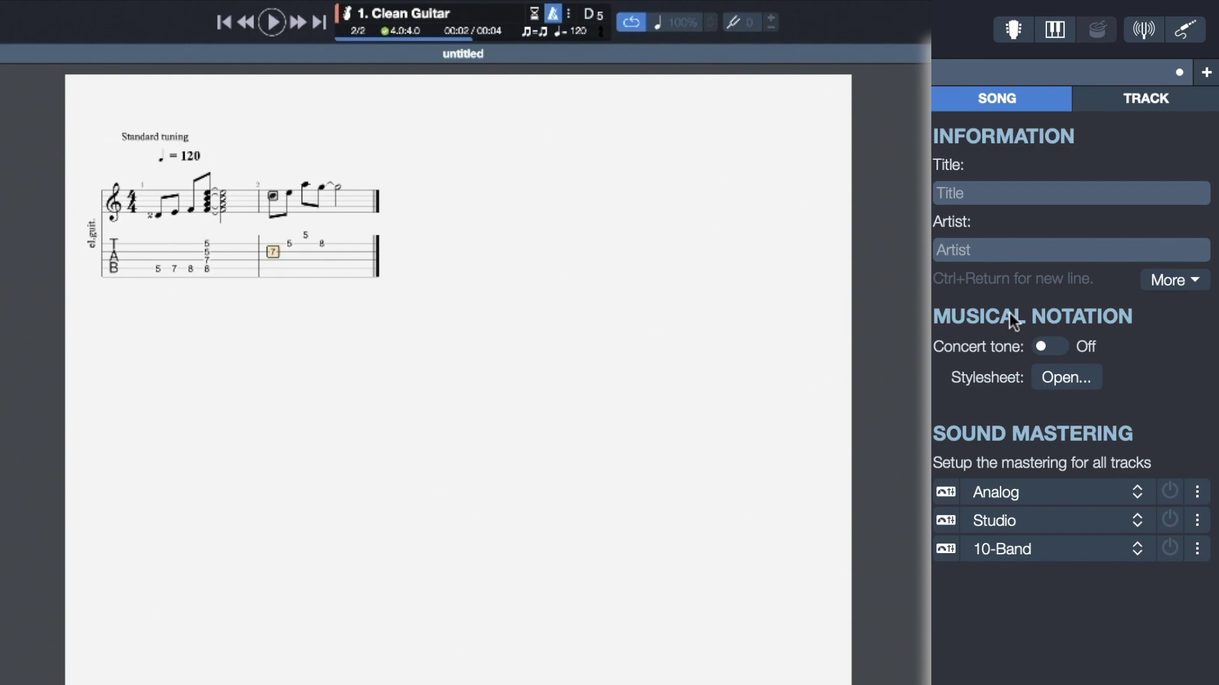
- In the Track panel, hide standard notation and show slash rhythm above the tablature
{"action": "left_click", "coordinate": [1150, 102]}
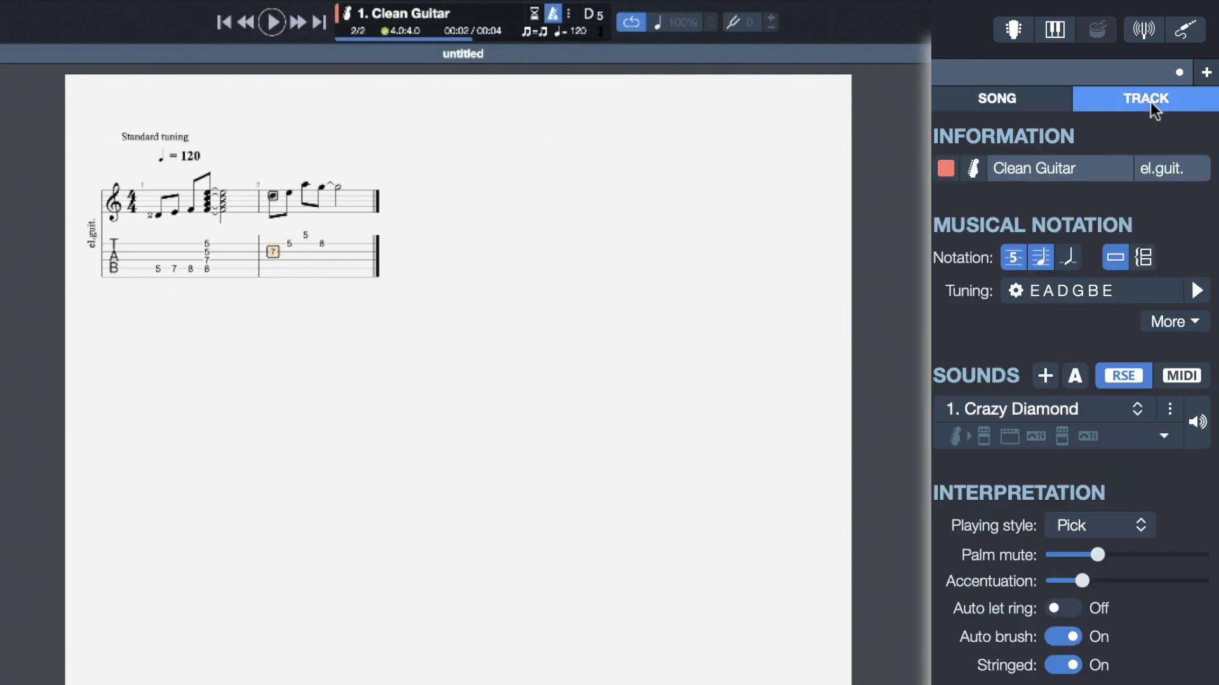
{"action": "left_click", "coordinate": [1009, 97]}
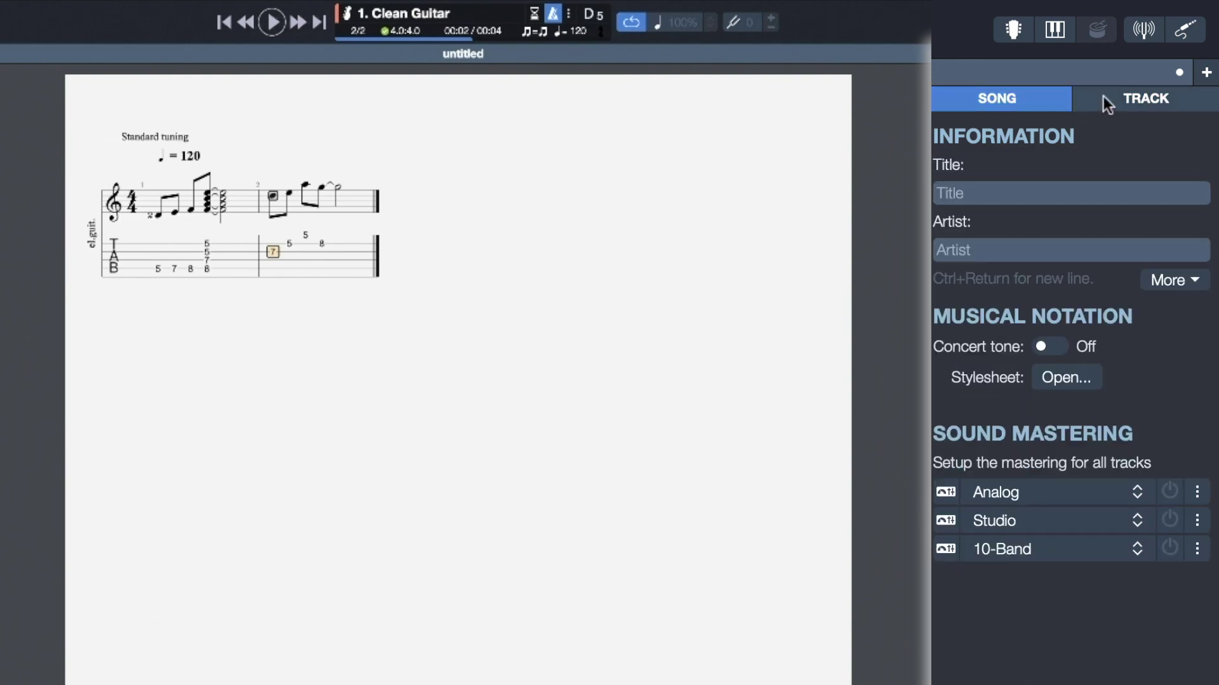
{"action": "left_click", "coordinate": [1148, 97]}
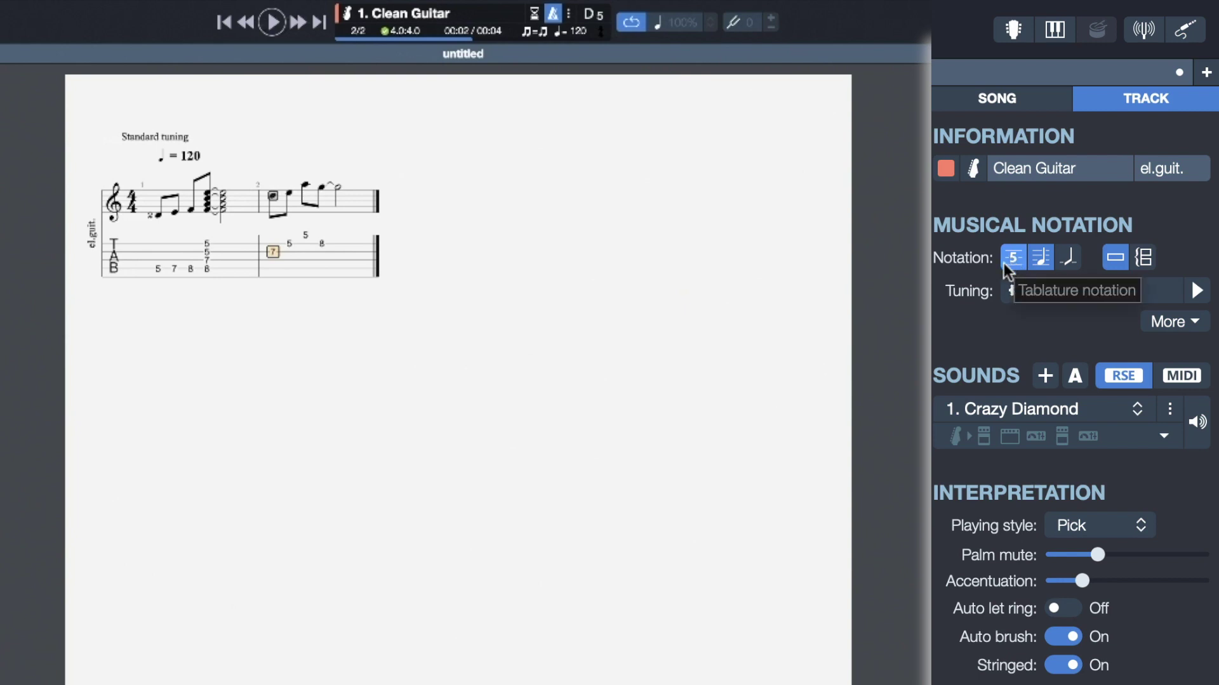
{"action": "left_click", "coordinate": [1041, 257]}
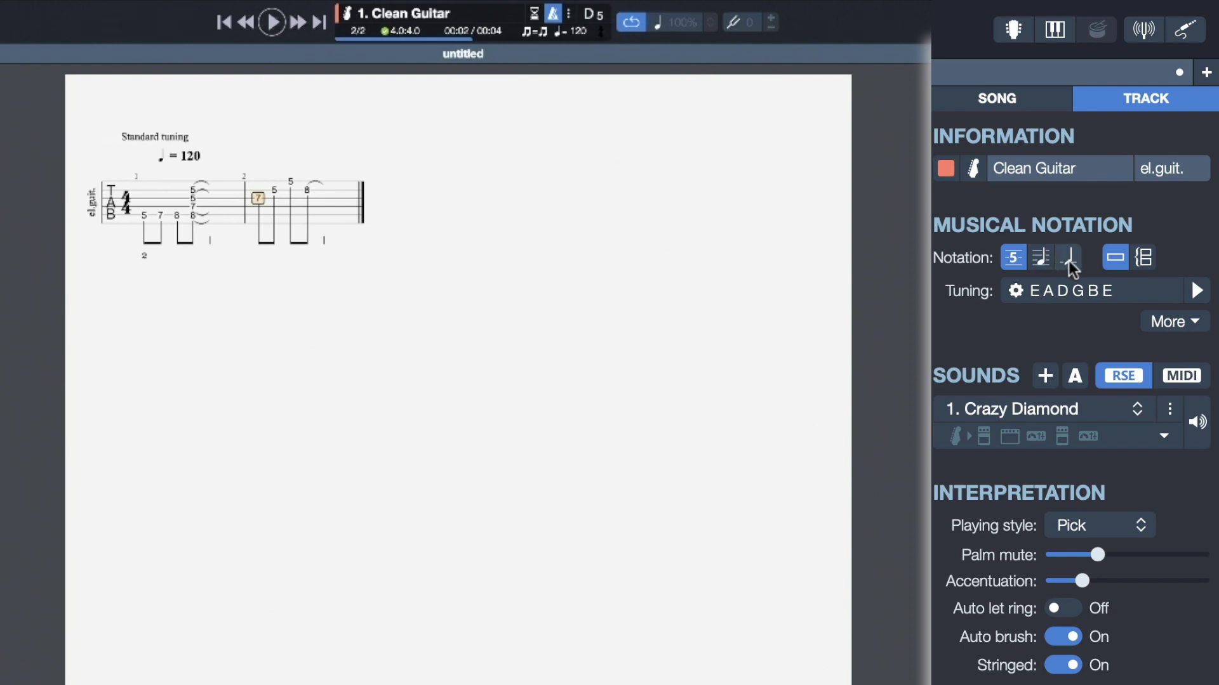
{"action": "left_click", "coordinate": [1068, 258]}
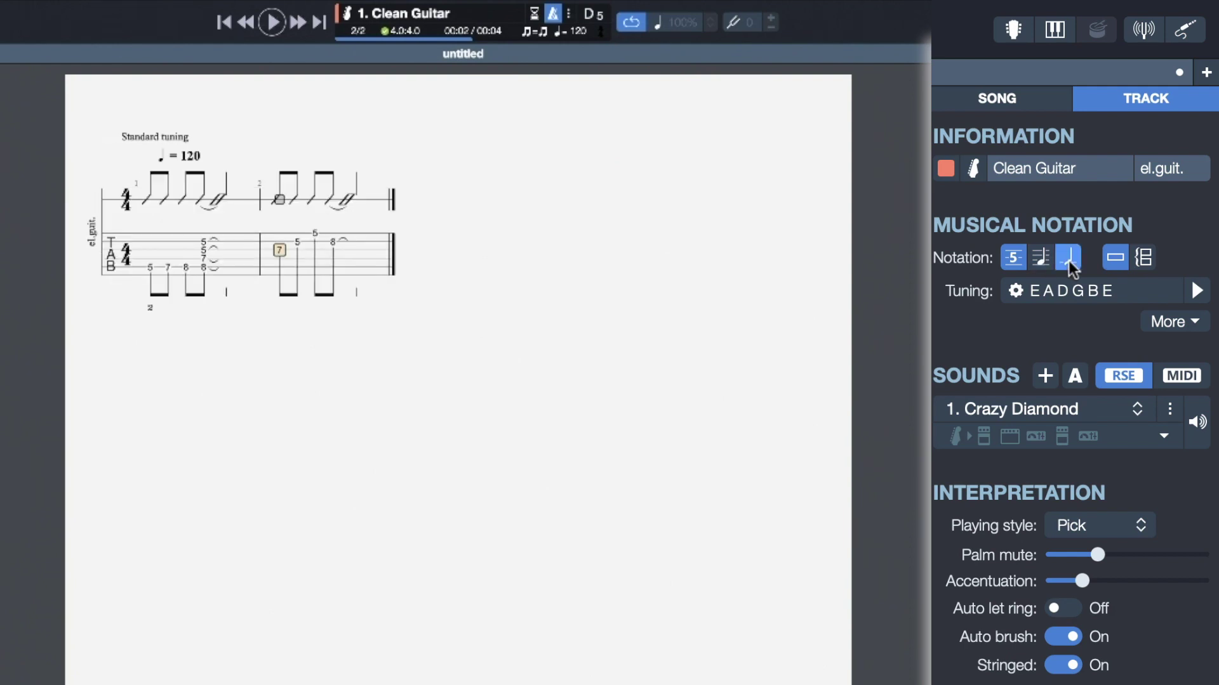
{"action": "left_click", "coordinate": [1129, 289]}
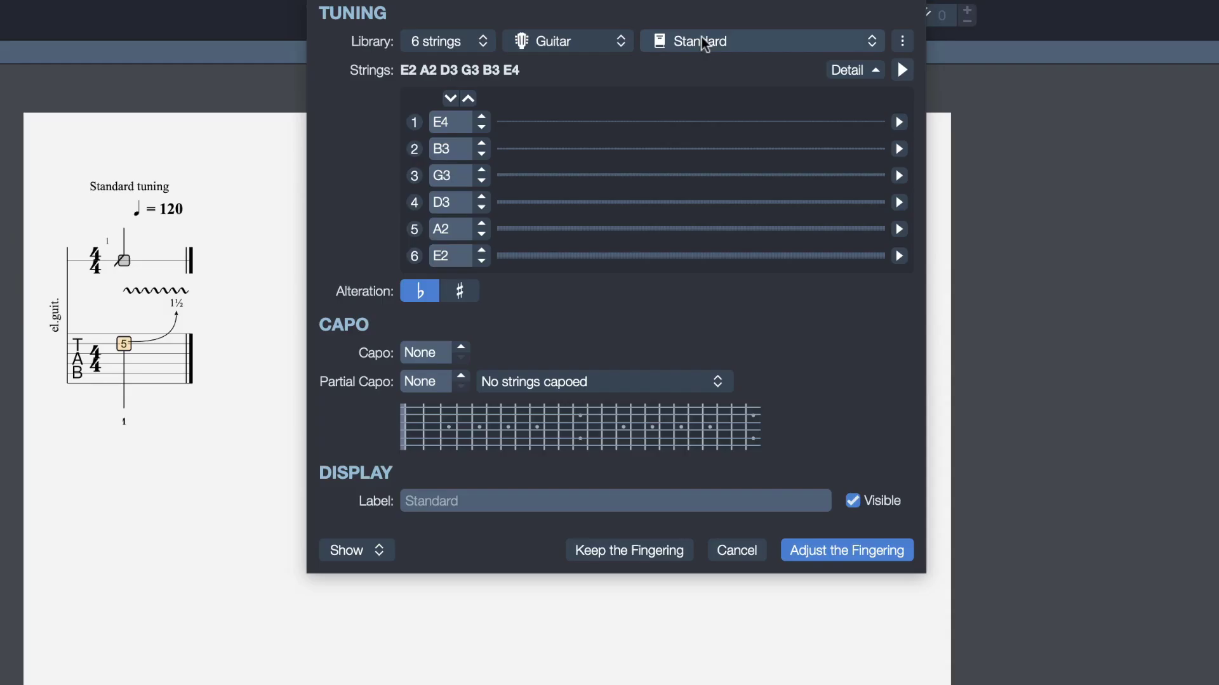
- Apply the Standard tuning preset, then retune string 1 to G♭4 and string 3 to F3
{"action": "left_click", "coordinate": [704, 41]}
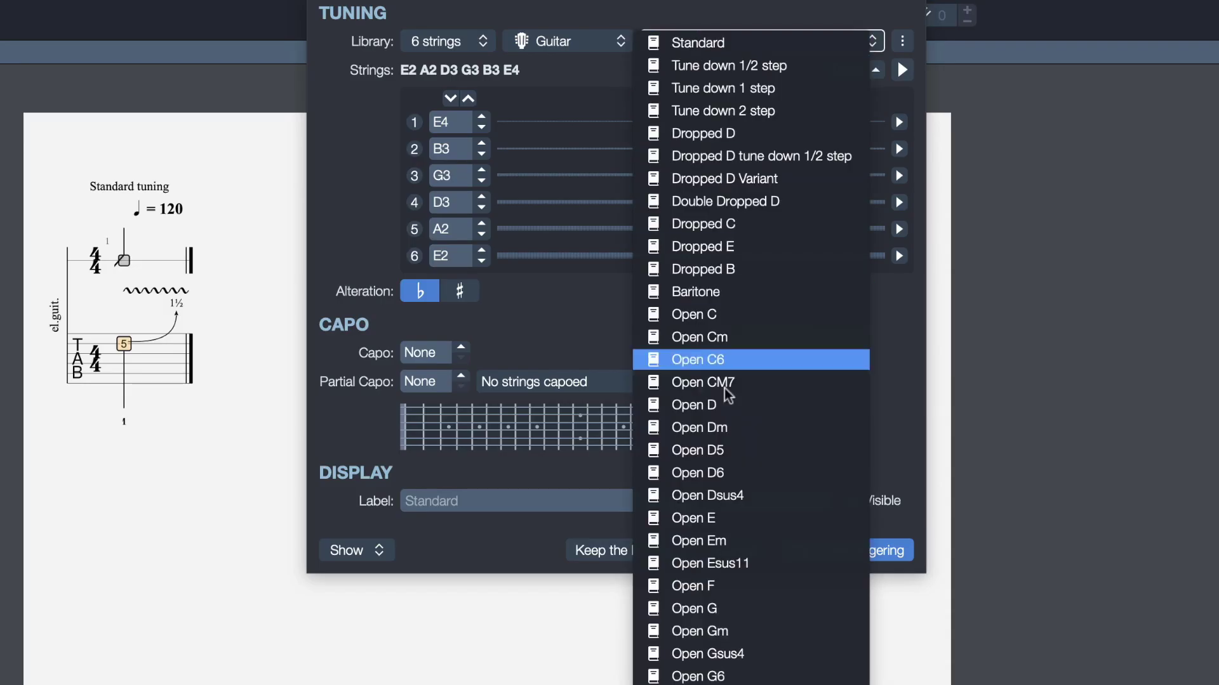
{"action": "left_click", "coordinate": [737, 40]}
{"action": "left_click", "coordinate": [482, 117]}
{"action": "left_click", "coordinate": [482, 117]}
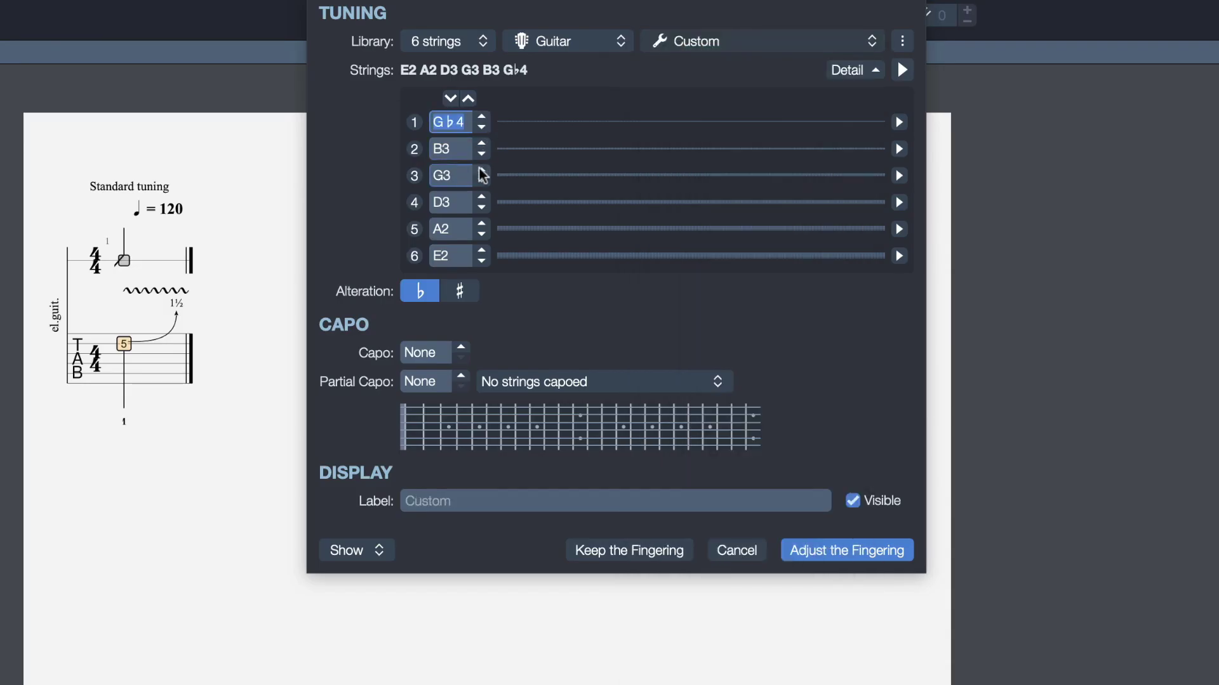
{"action": "left_click", "coordinate": [481, 180]}
{"action": "left_click", "coordinate": [482, 180]}
- Put a capo on fret 2 with a partial capo covering strings 1 and 2
{"action": "left_click", "coordinate": [462, 348]}
{"action": "left_click", "coordinate": [462, 348]}
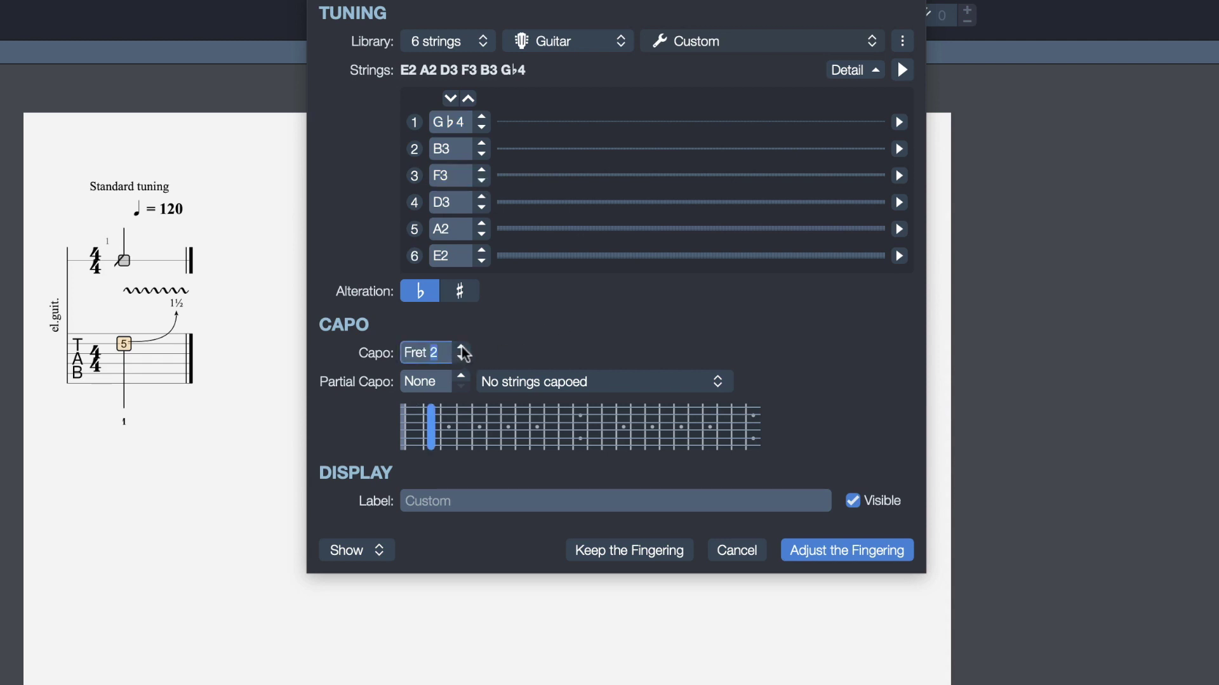
{"action": "scroll", "coordinate": [463, 351], "scroll_direction": "up", "scroll_amount": 3}
{"action": "scroll", "coordinate": [463, 351], "scroll_direction": "down", "scroll_amount": 5}
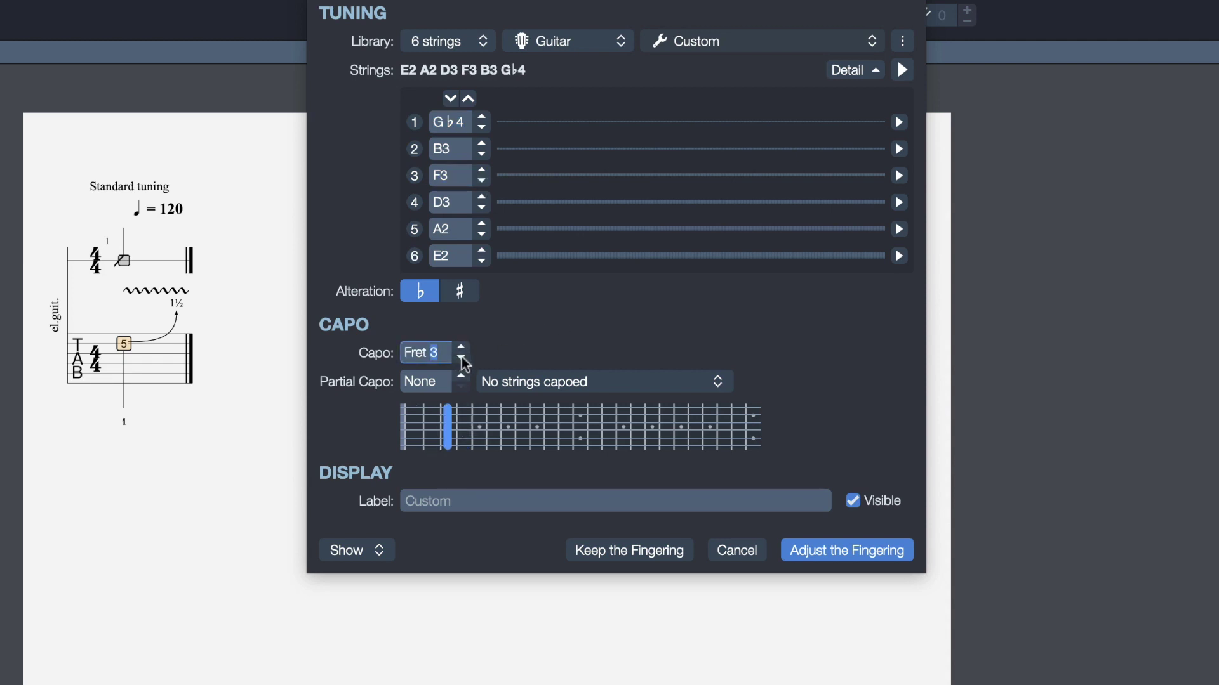
{"action": "left_click", "coordinate": [576, 391]}
{"action": "left_click", "coordinate": [660, 317]}
{"action": "left_click", "coordinate": [663, 342]}
{"action": "left_click", "coordinate": [463, 379]}
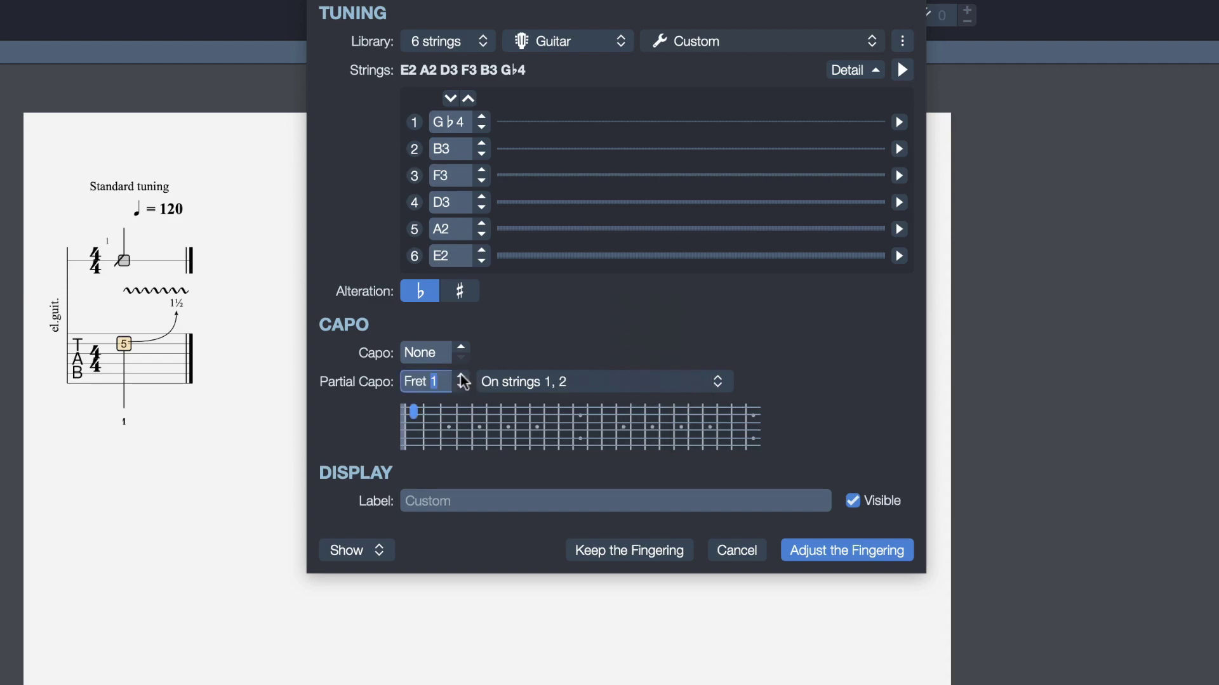
{"action": "scroll", "coordinate": [463, 381], "scroll_direction": "up", "scroll_amount": 3}
{"action": "left_click", "coordinate": [1139, 409]}
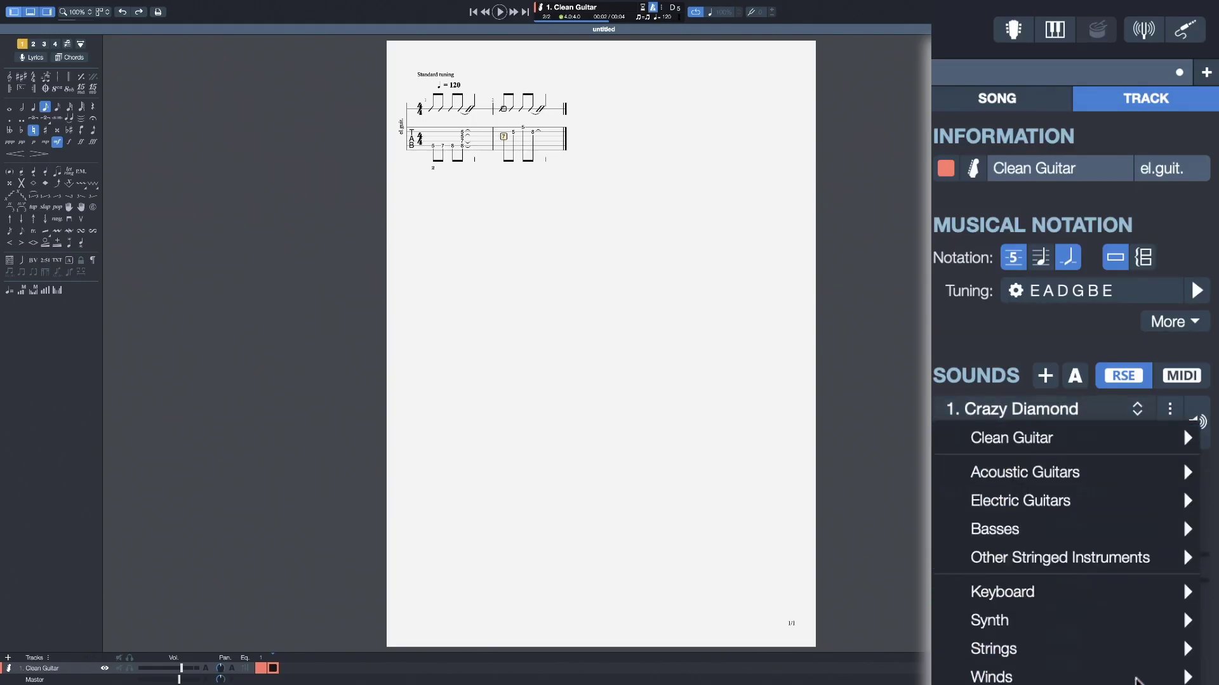
- Leave the sound unchanged and set the playing style to Picking
{"action": "left_click", "coordinate": [984, 343]}
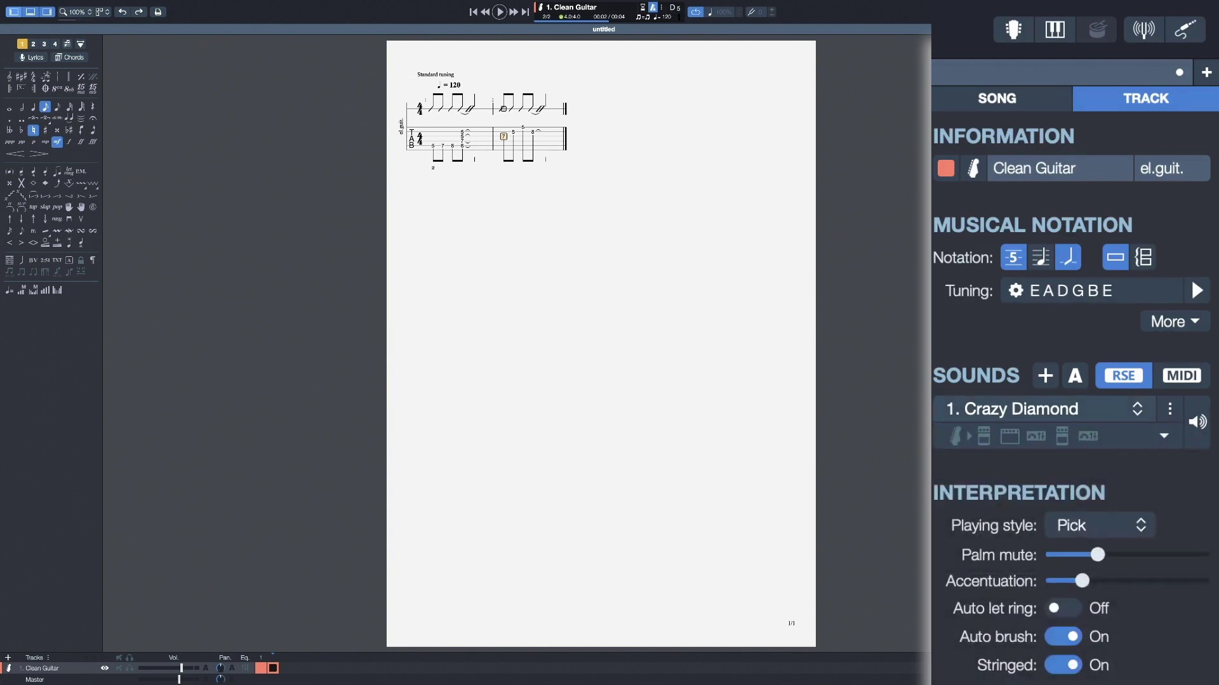
{"action": "left_click", "coordinate": [1142, 528]}
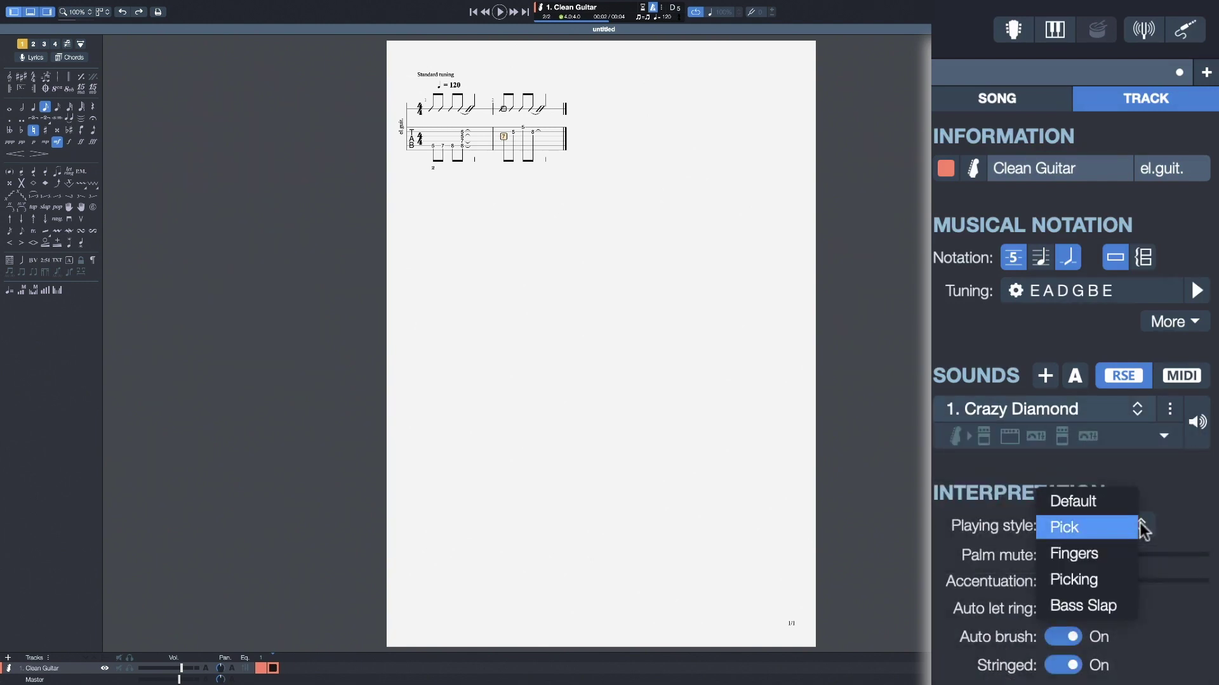
{"action": "left_click", "coordinate": [1121, 579]}
- Enter 'Cool Title' as the song title in the Song panel and open the Stylesheet
{"action": "left_click", "coordinate": [1018, 98]}
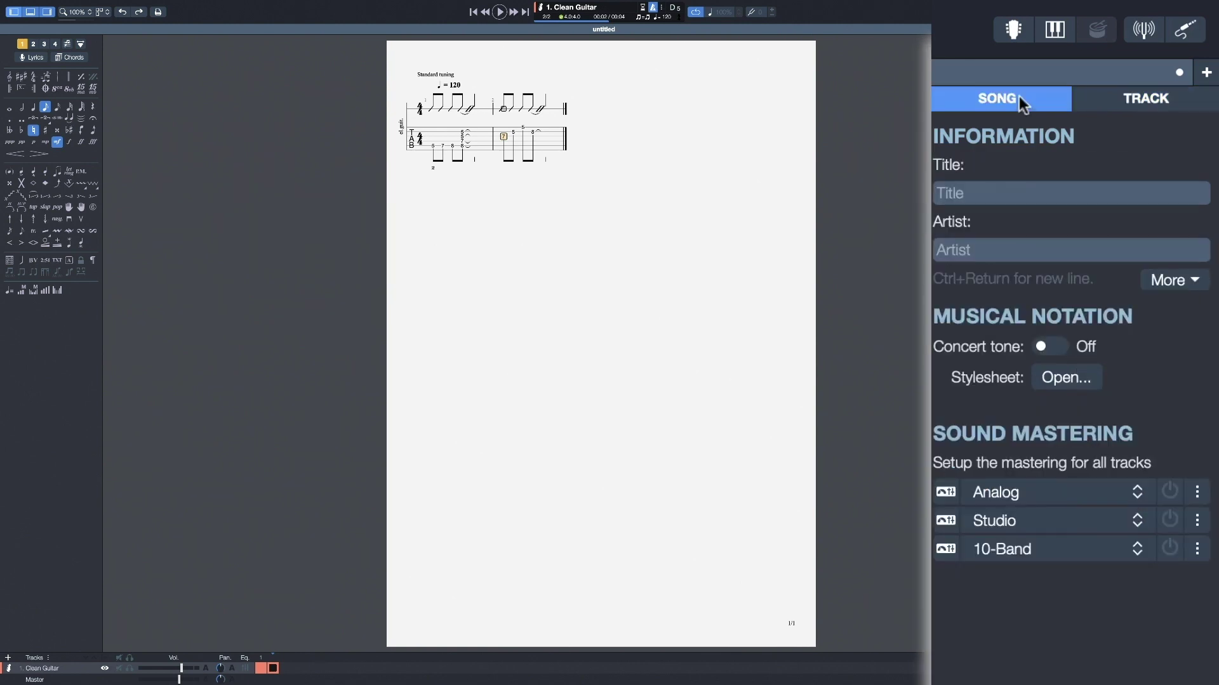
{"action": "left_click", "coordinate": [1020, 191]}
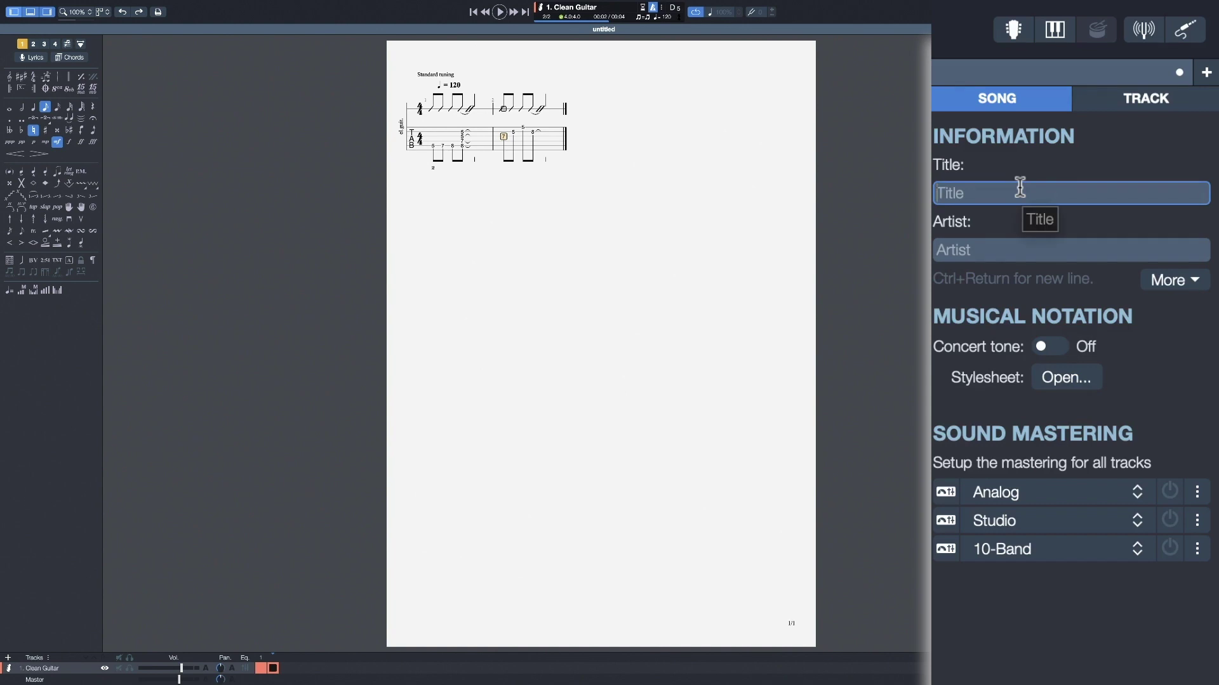
{"action": "type", "text": "Cool Title"}
{"action": "key", "text": "Tab"}
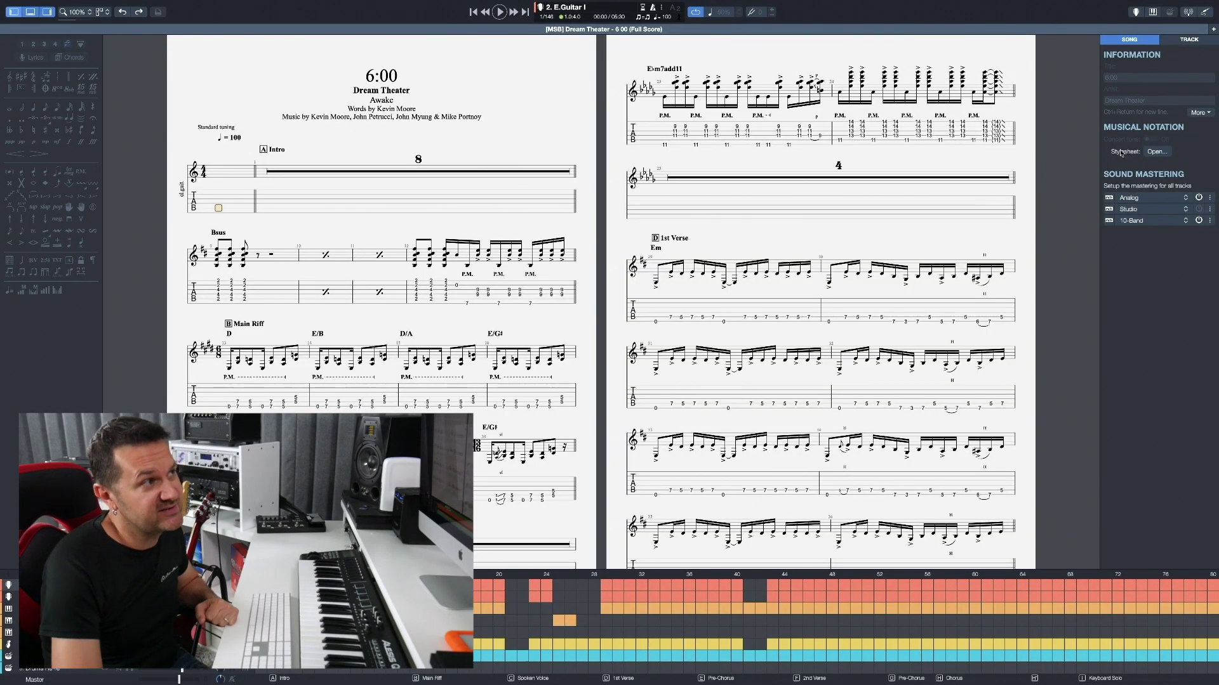
{"action": "left_click", "coordinate": [1157, 152]}
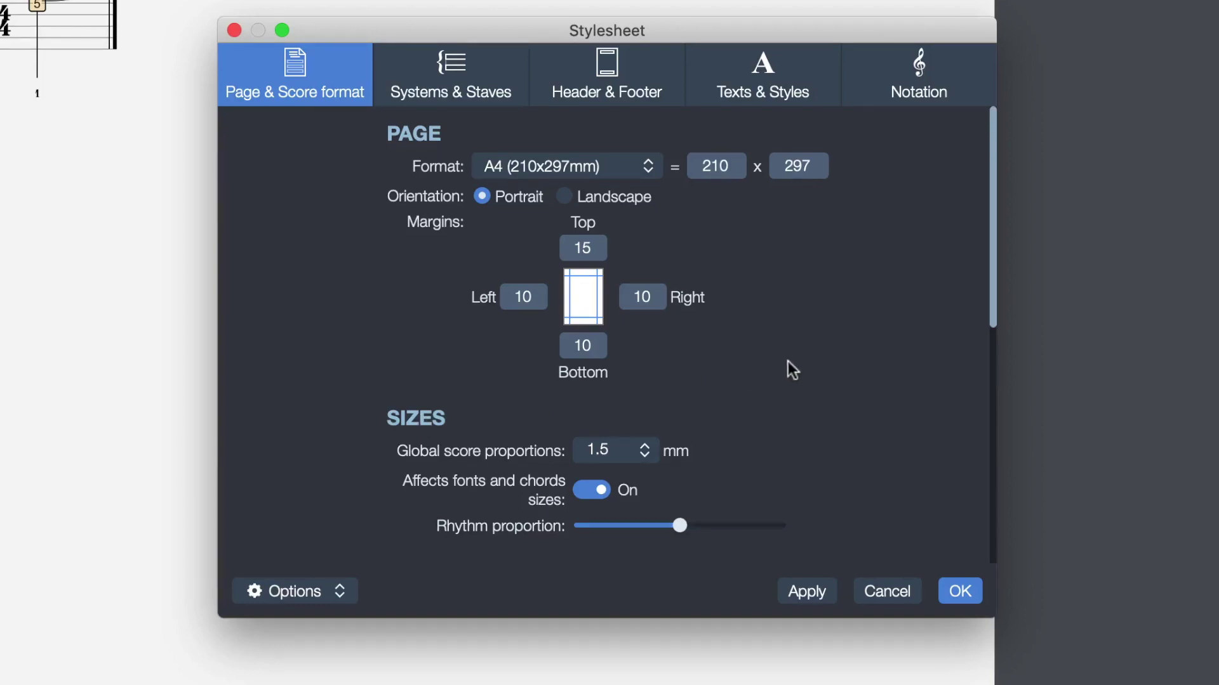
- Scroll the Page & Score format settings, then view Systems & Staves and Texts & Styles
{"action": "scroll", "coordinate": [787, 362], "scroll_direction": "down", "scroll_amount": 10}
{"action": "scroll", "coordinate": [787, 361], "scroll_direction": "down", "scroll_amount": 5}
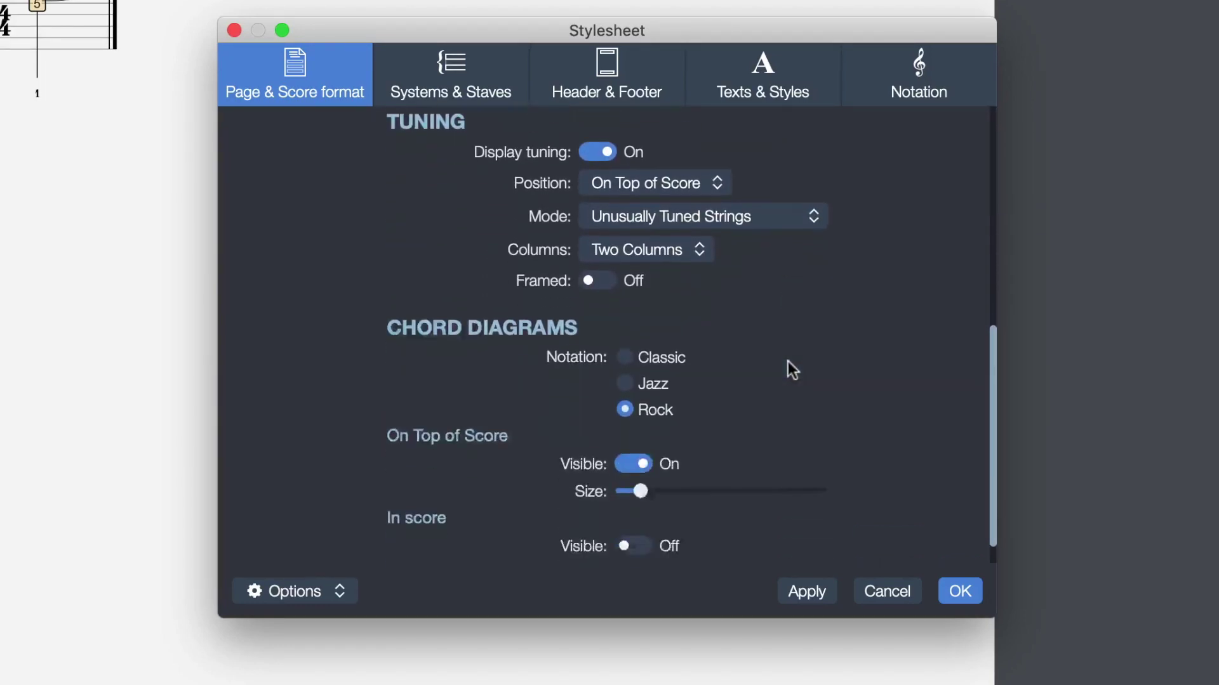
{"action": "left_click", "coordinate": [464, 73]}
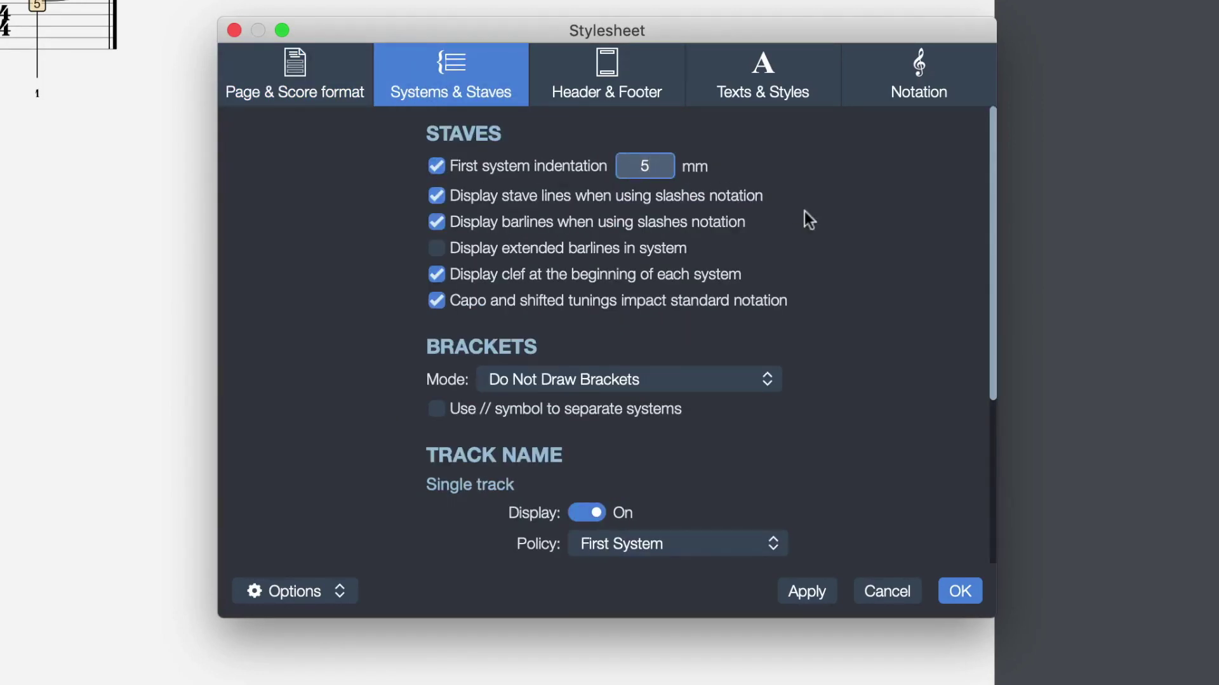
{"action": "left_click", "coordinate": [745, 74]}
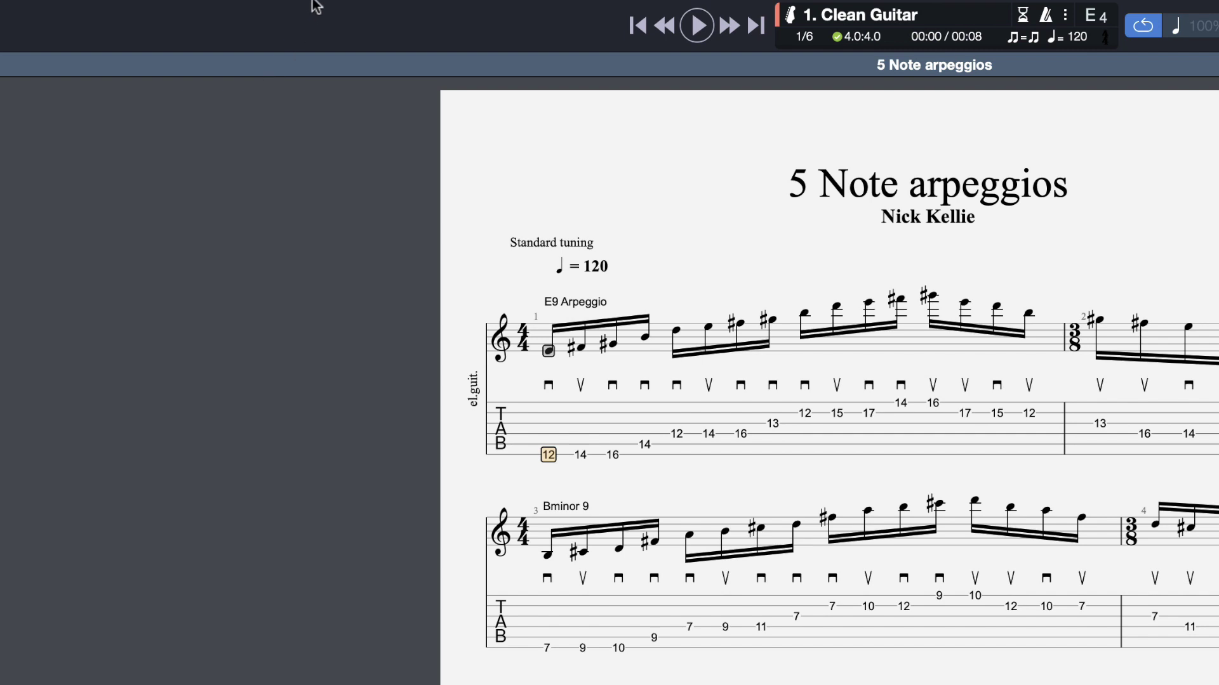
- Close the Stylesheet and open the View menu from the top menu bar
{"action": "mouse_move", "coordinate": [313, 3]}
{"action": "left_click", "coordinate": [269, 10]}
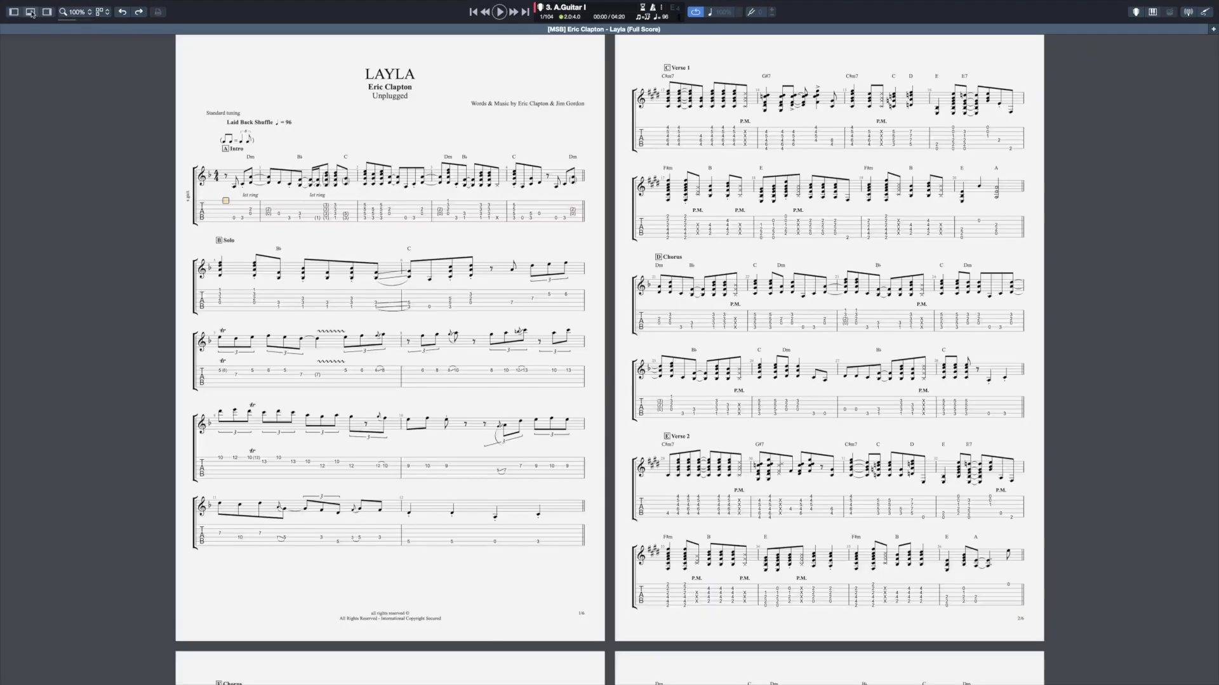
- Show the track list, raise the Vocals track volume, and check the A.Guitar I equalizer
{"action": "left_click", "coordinate": [30, 12]}
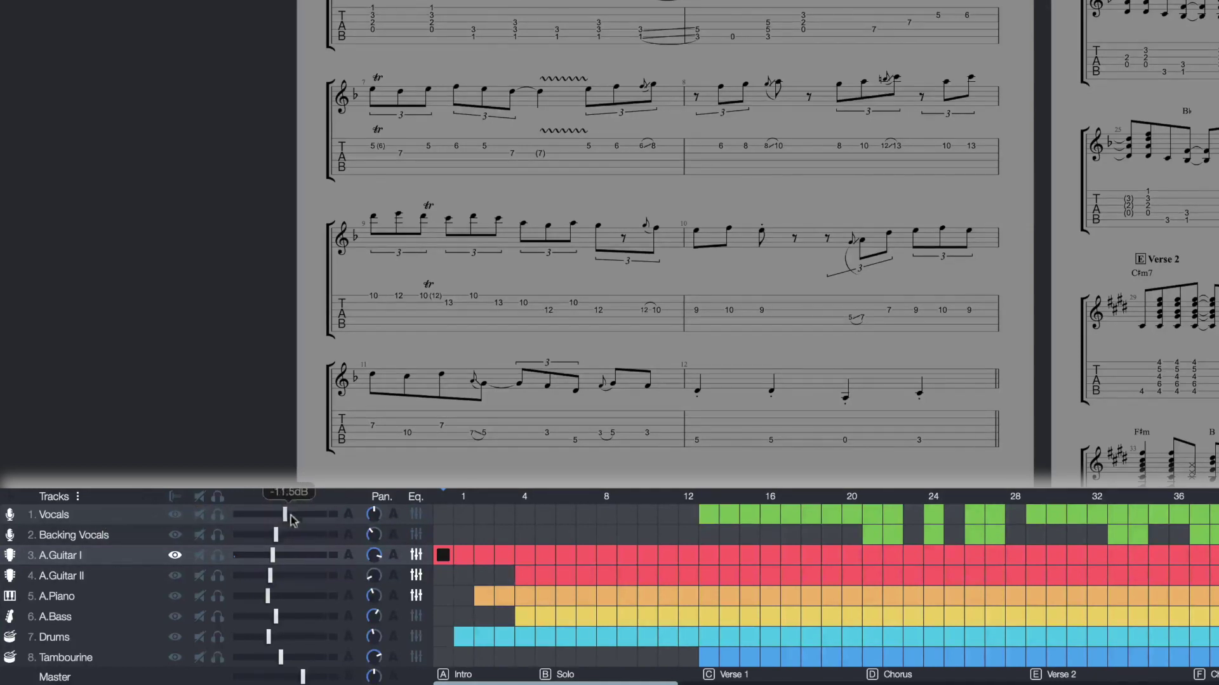
{"action": "left_click_drag", "start_coordinate": [292, 520], "coordinate": [304, 520]}
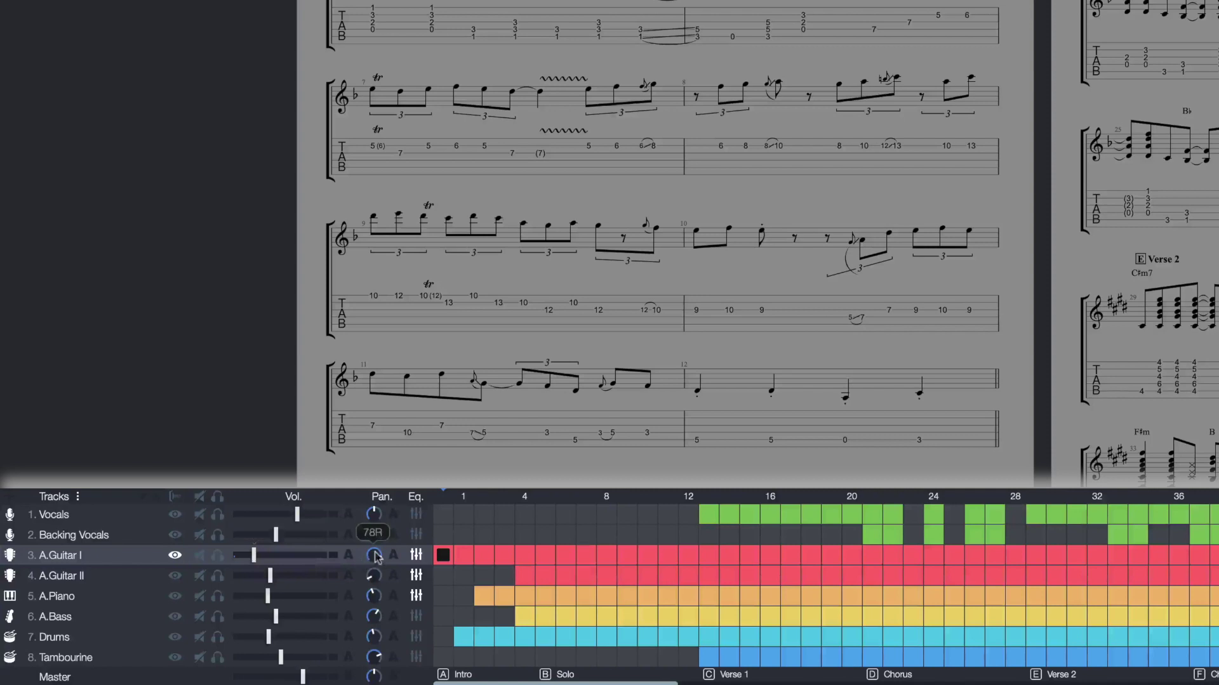
{"action": "left_click", "coordinate": [416, 556]}
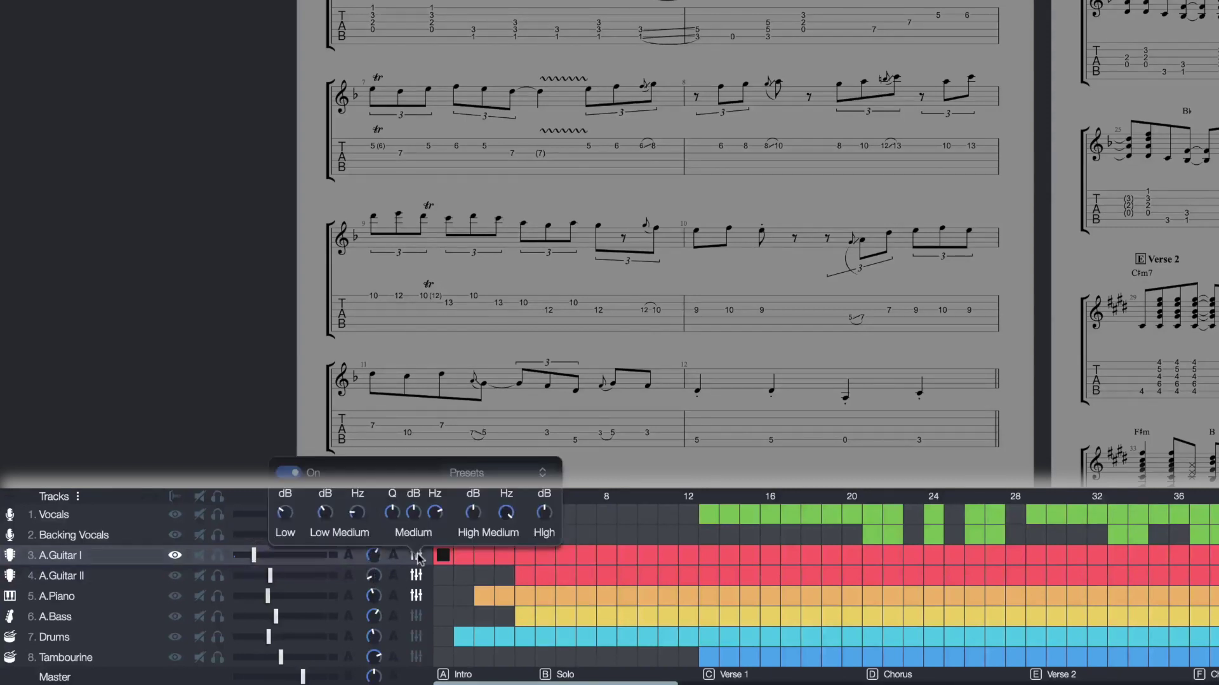
{"action": "left_click", "coordinate": [417, 556]}
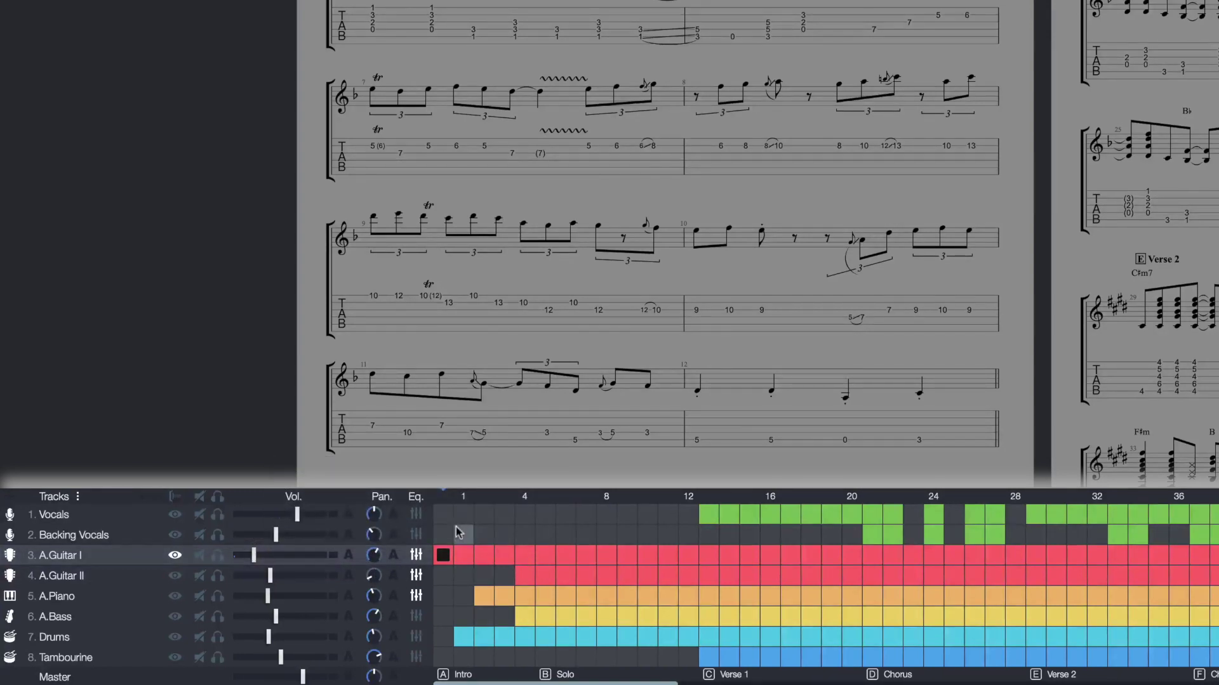
- Display the Vocals part with its lyrics and move the playback position to bar 13
{"action": "scroll", "coordinate": [459, 533], "scroll_direction": "right", "scroll_amount": 10}
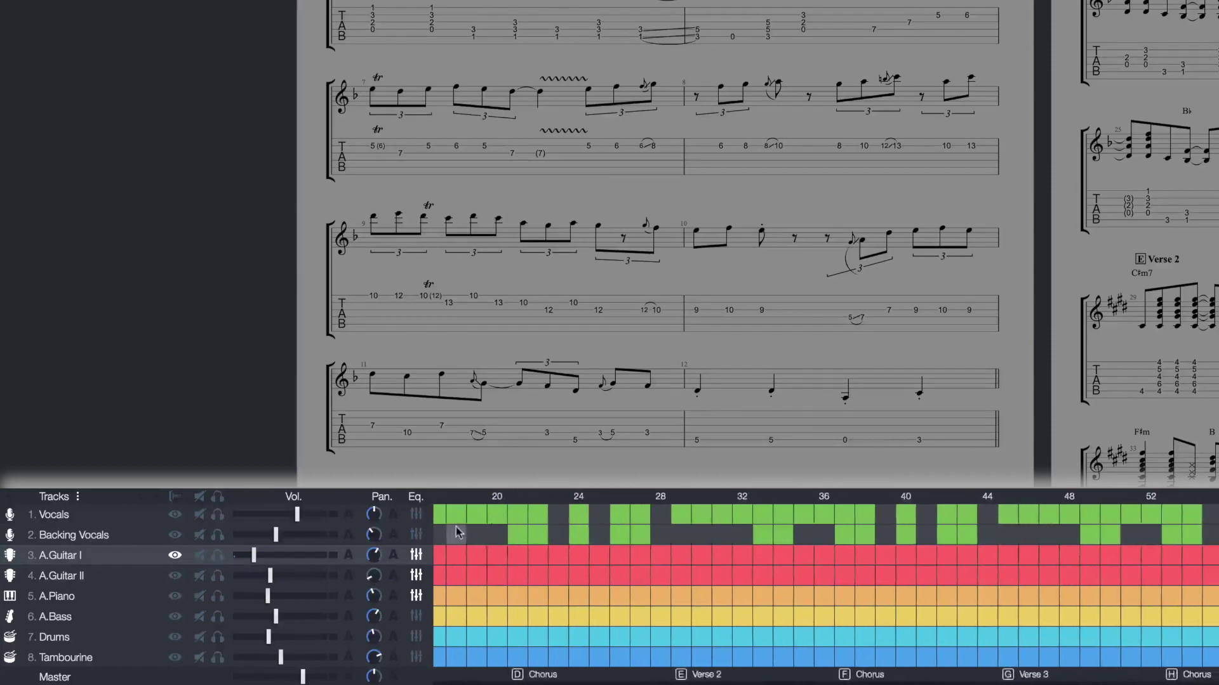
{"action": "scroll", "coordinate": [458, 533], "scroll_direction": "right", "scroll_amount": 3}
{"action": "scroll", "coordinate": [458, 534], "scroll_direction": "left", "scroll_amount": 12}
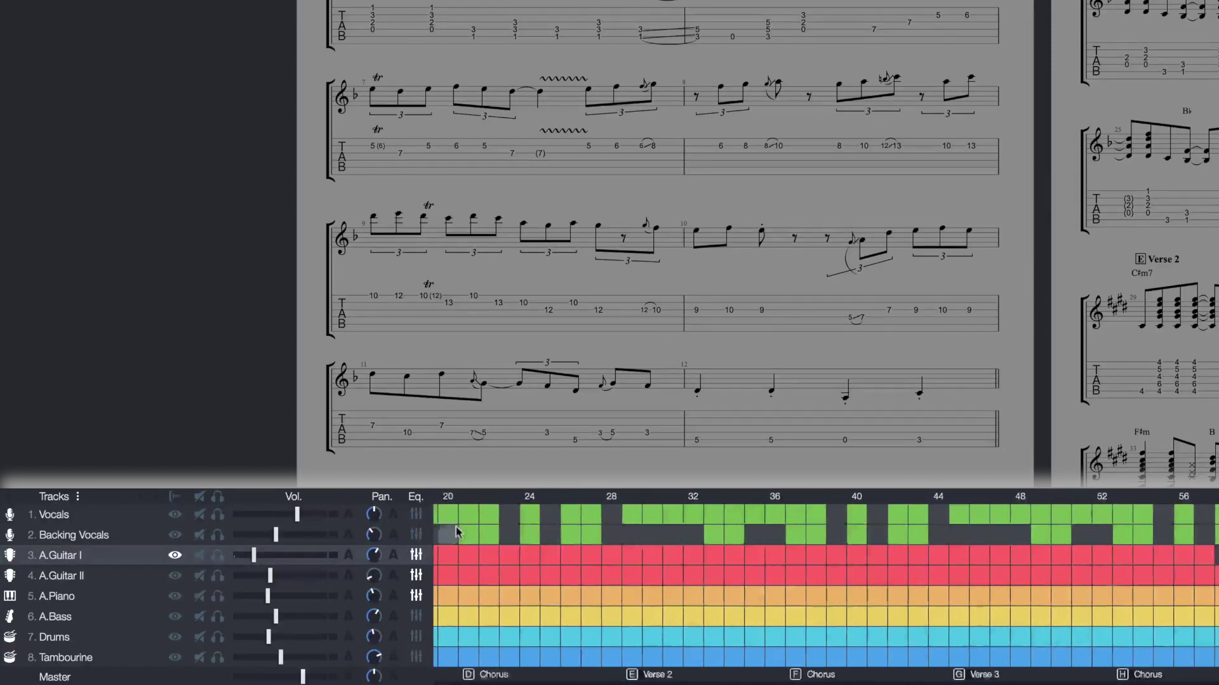
{"action": "scroll", "coordinate": [458, 533], "scroll_direction": "left", "scroll_amount": 3}
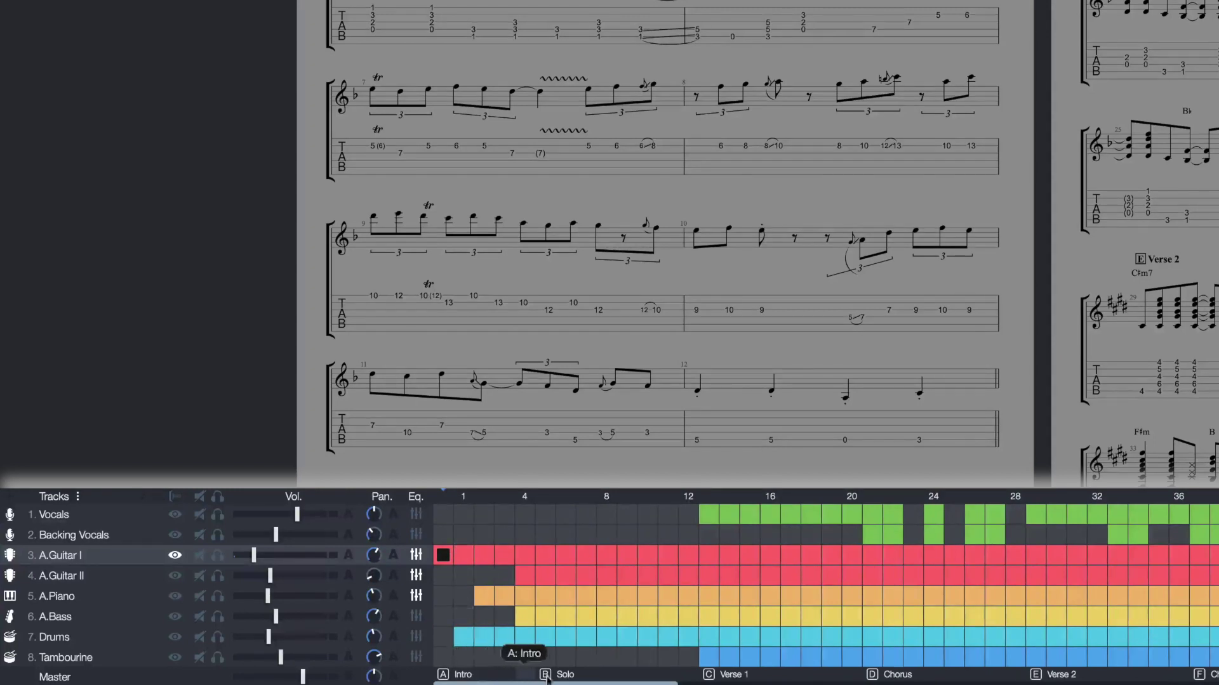
{"action": "left_click", "coordinate": [72, 512]}
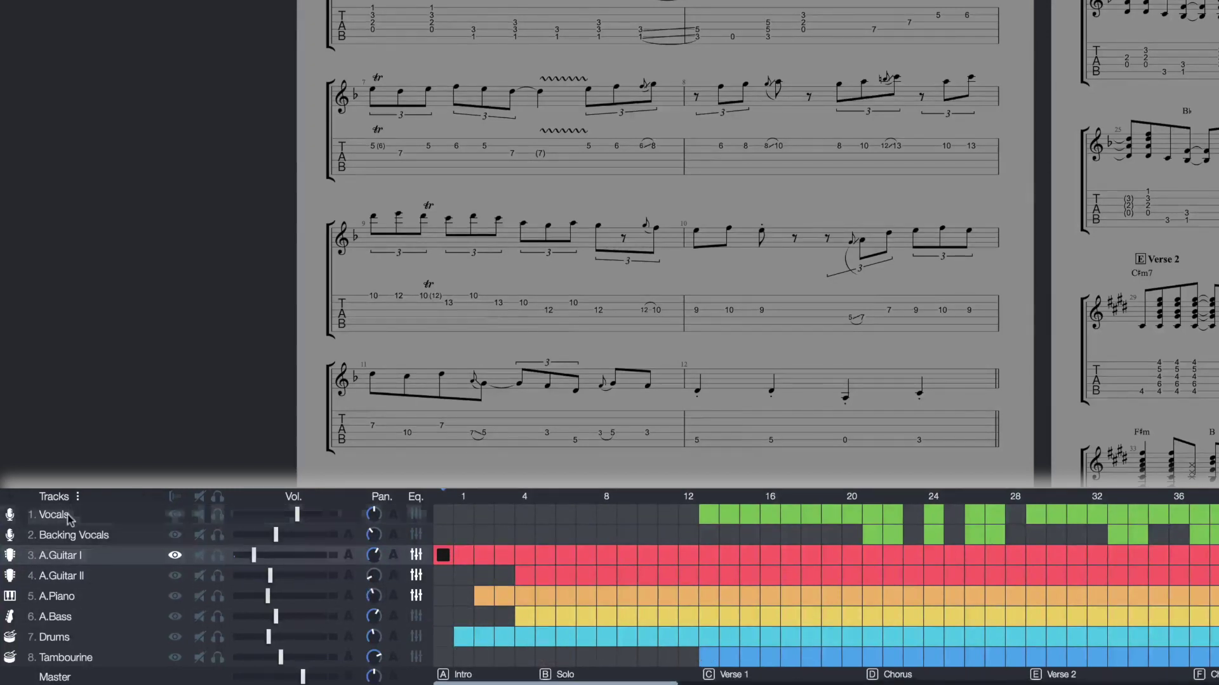
{"action": "left_click", "coordinate": [709, 518]}
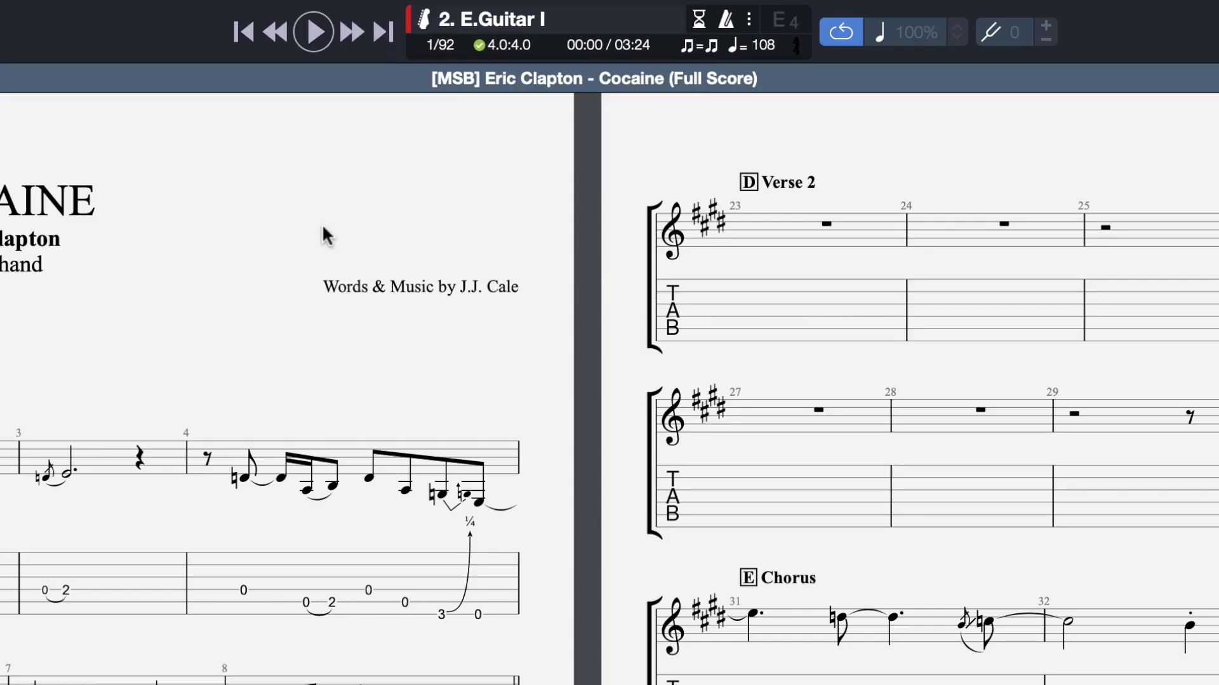
- Switch the score to the E.Guitar III part and turn on the metronome and count-in
{"action": "left_click", "coordinate": [592, 23]}
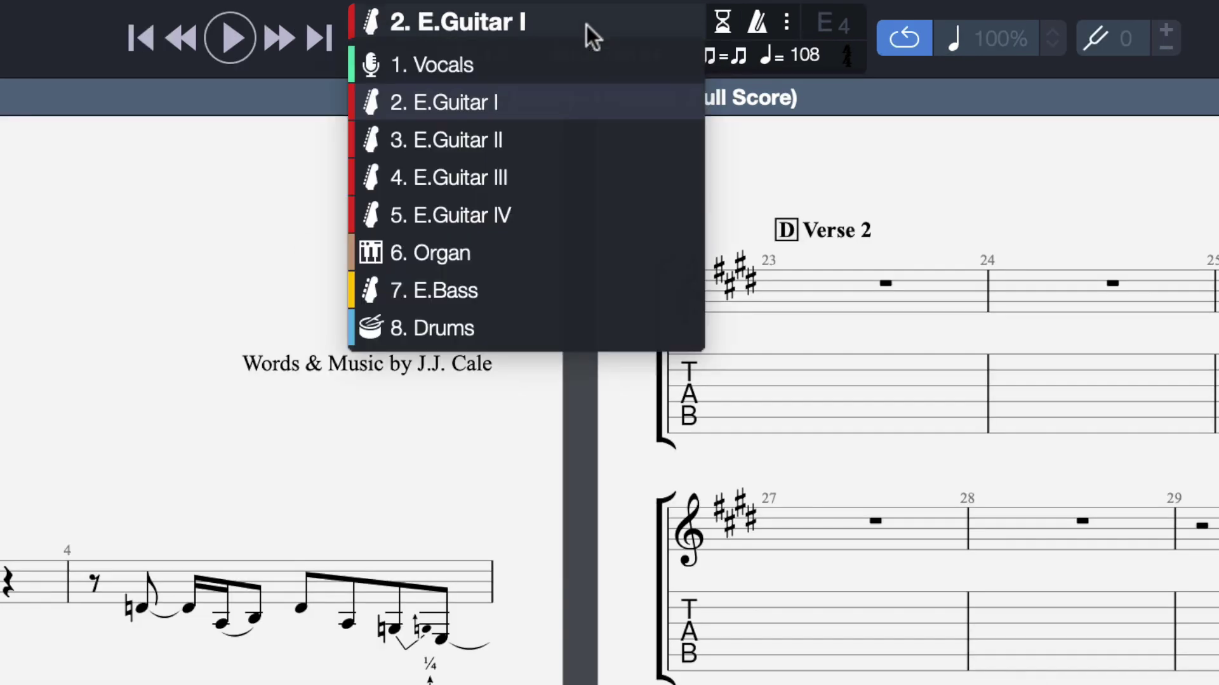
{"action": "left_click", "coordinate": [562, 168]}
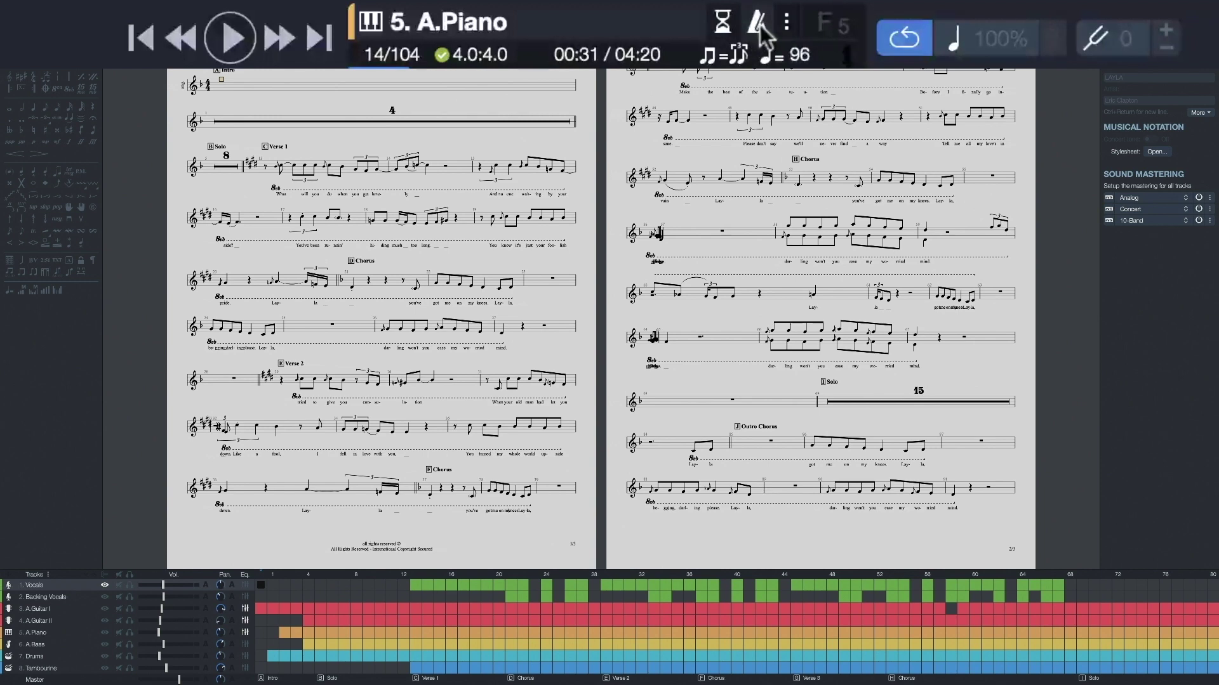
{"action": "left_click", "coordinate": [757, 24]}
{"action": "left_click", "coordinate": [721, 25]}
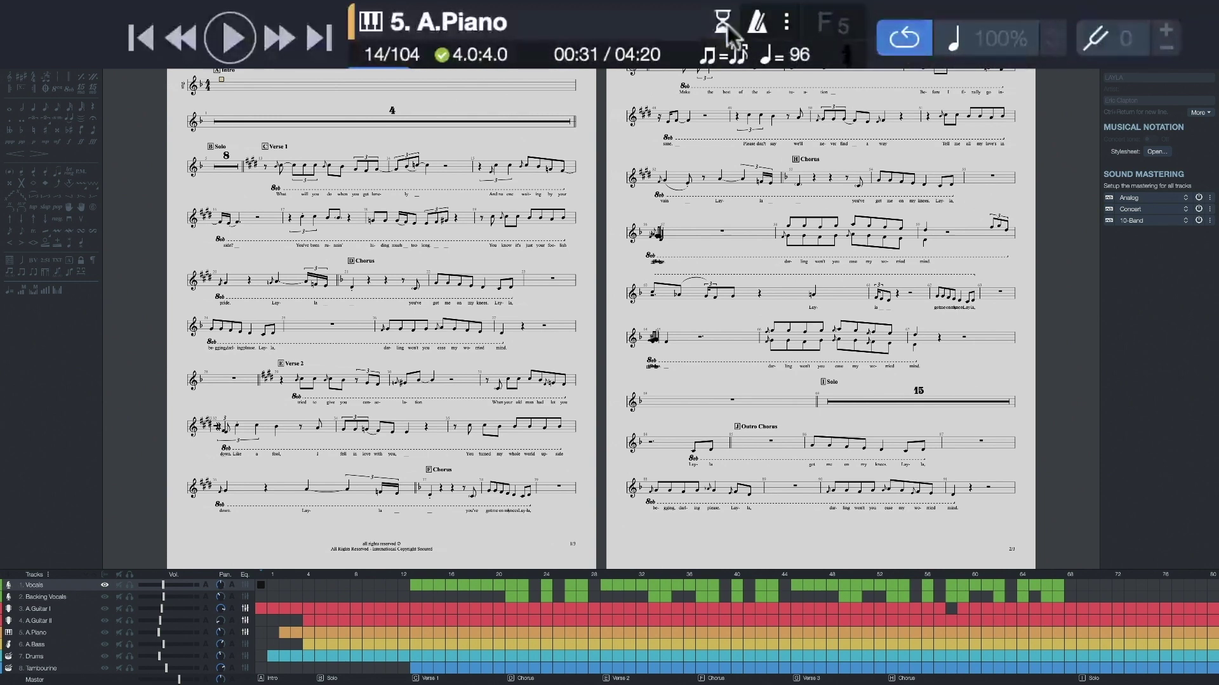
- Loop bars 45–53 on the A.Guitar II track, then turn looped playback off
{"action": "left_click", "coordinate": [882, 40]}
{"action": "left_click_drag", "start_coordinate": [660, 186], "coordinate": [749, 191]}
{"action": "key", "text": "ctrl+Up"}
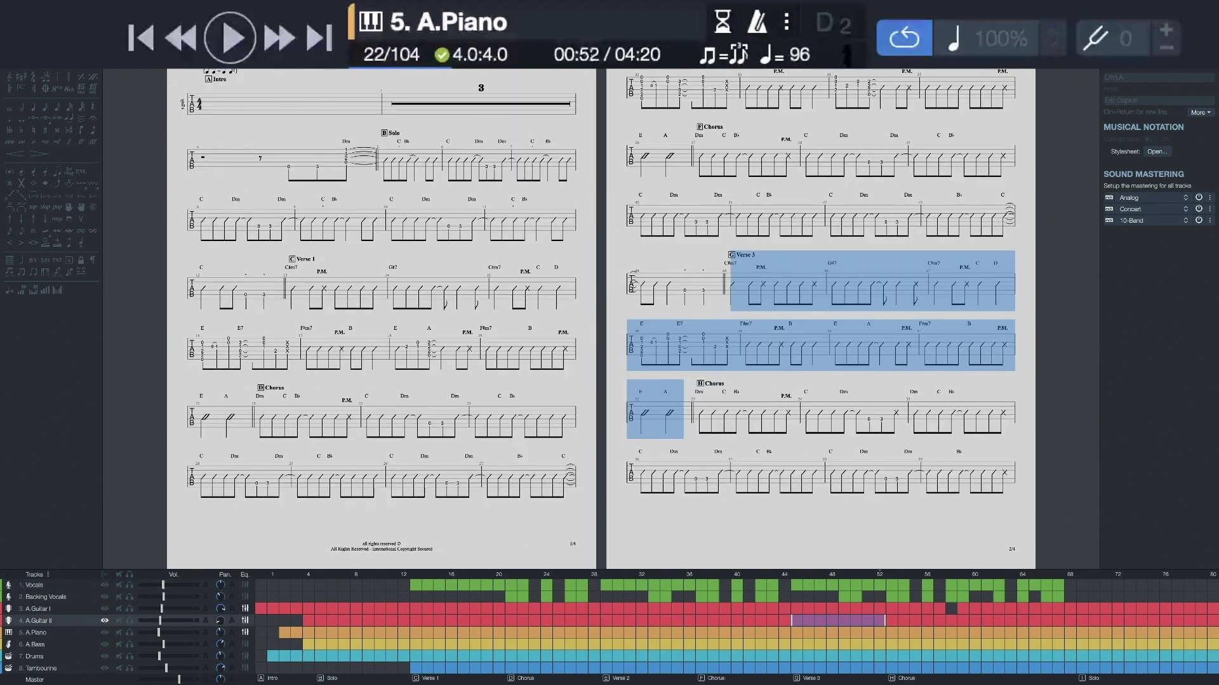
{"action": "left_click", "coordinate": [902, 46]}
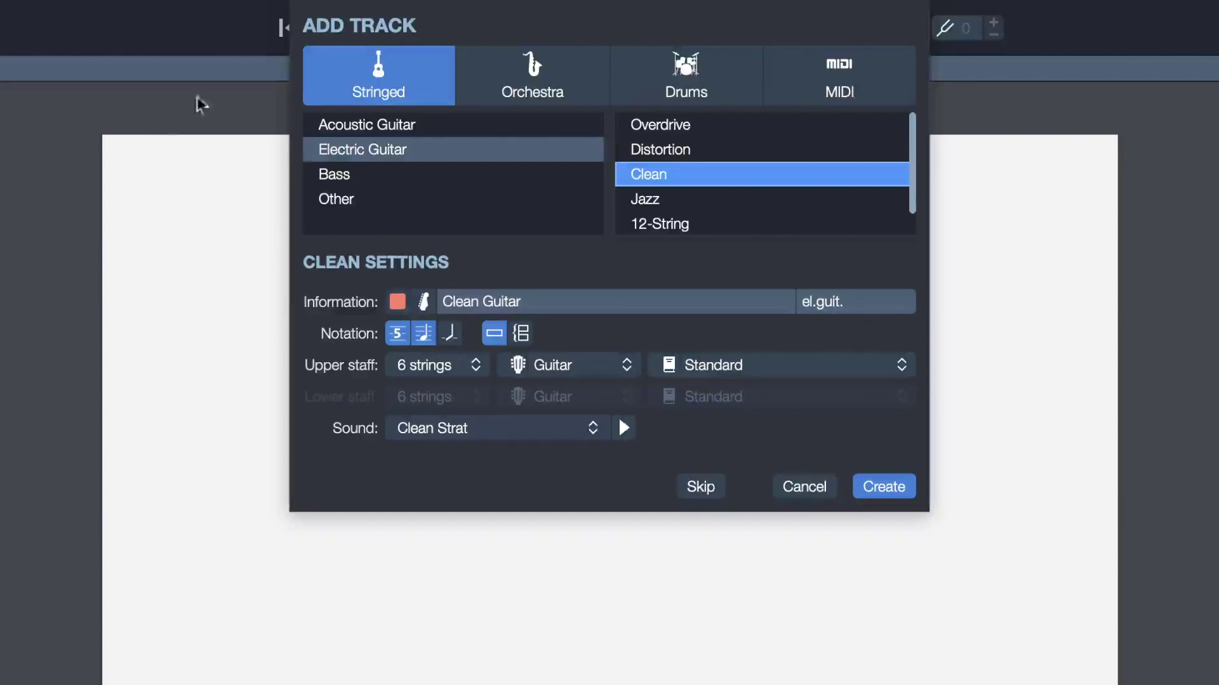
- Create an Orchestra > Keyboard > Acoustic Piano track with tablature added to its notation
{"action": "left_click", "coordinate": [583, 90]}
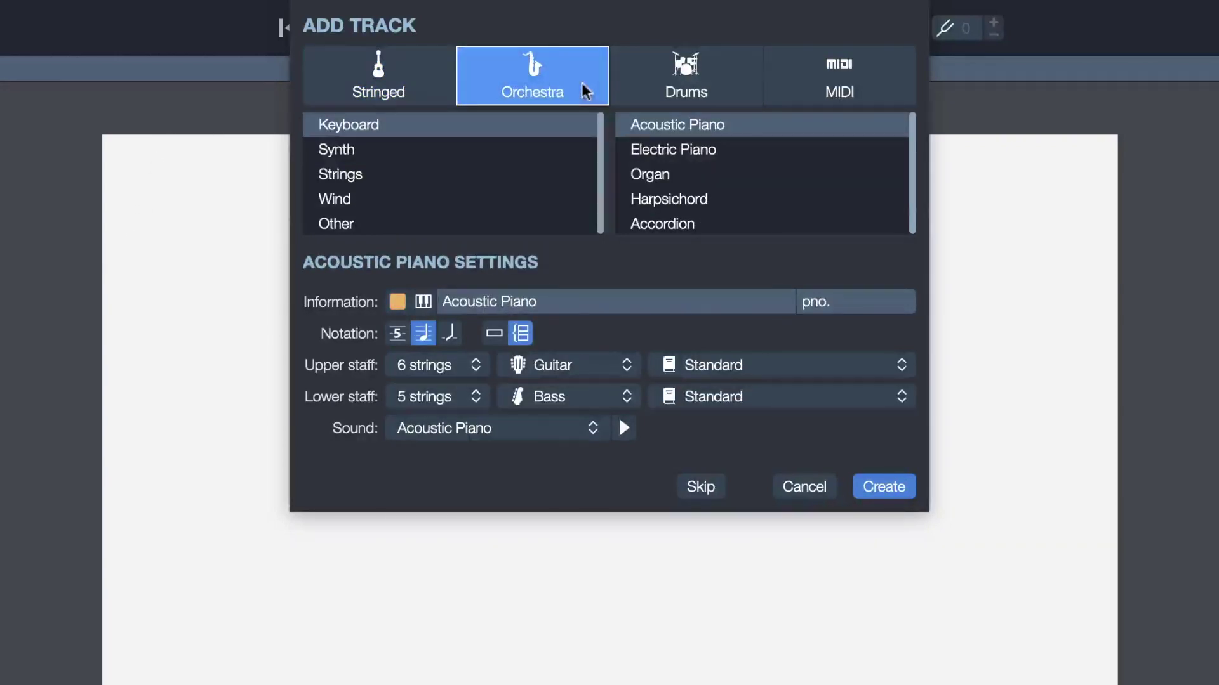
{"action": "left_click", "coordinate": [660, 126]}
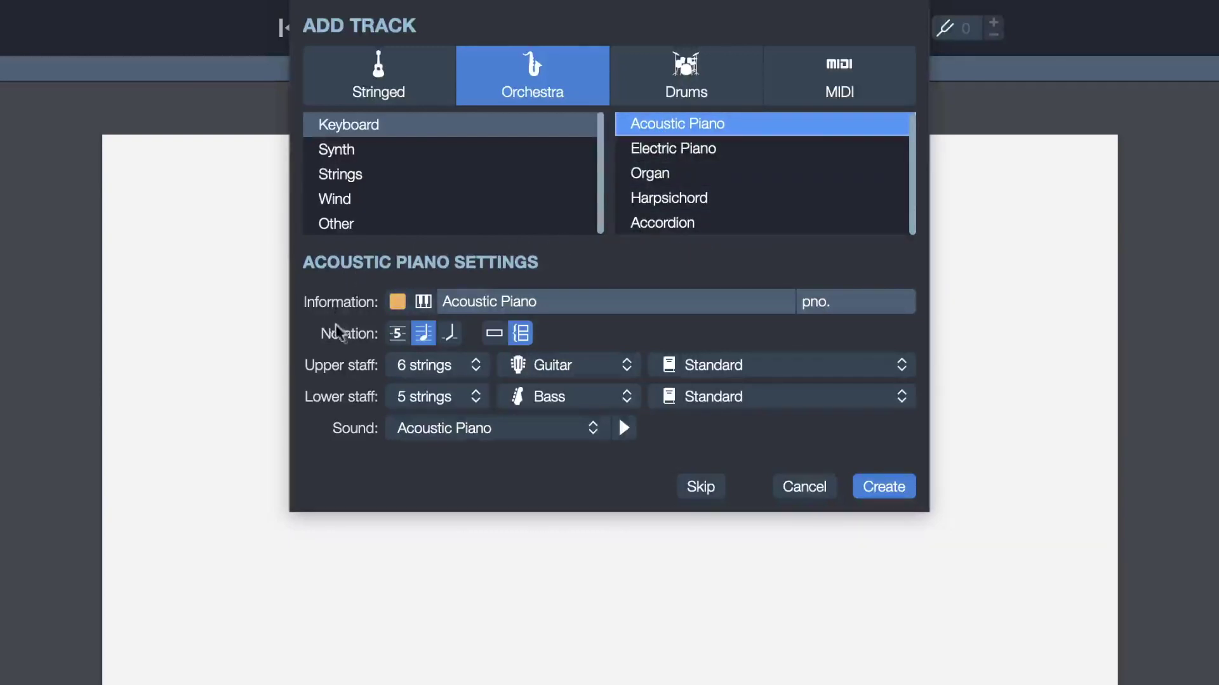
{"action": "left_click", "coordinate": [397, 333]}
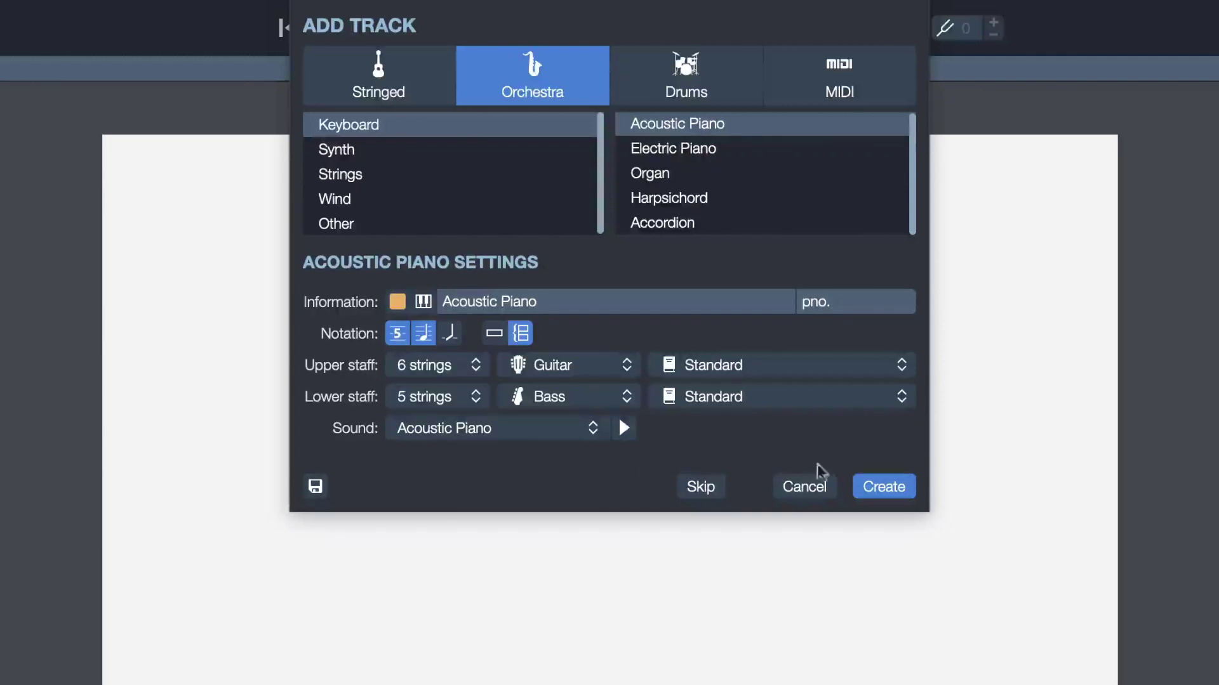
{"action": "left_click", "coordinate": [900, 490]}
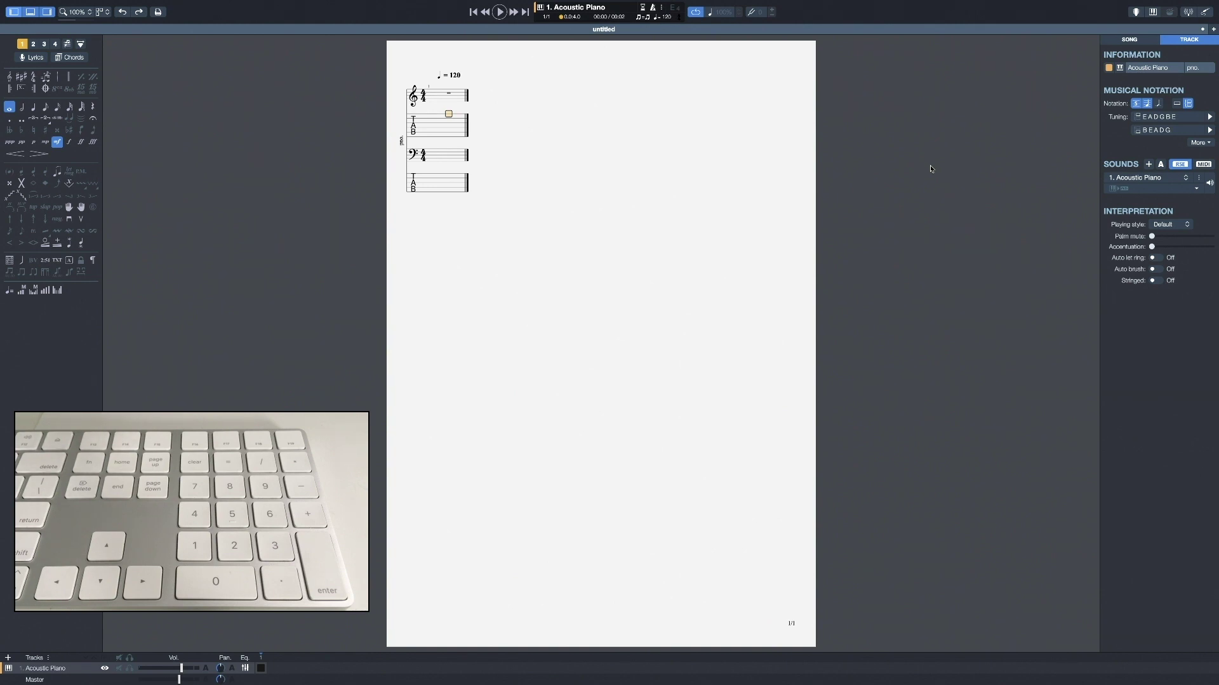
- Enter a chord of frets 5, 7 and 7 on adjacent tab strings, starting on A2
{"action": "key", "text": "Down"}
{"action": "key", "text": "Down"}
{"action": "key", "text": "Down"}
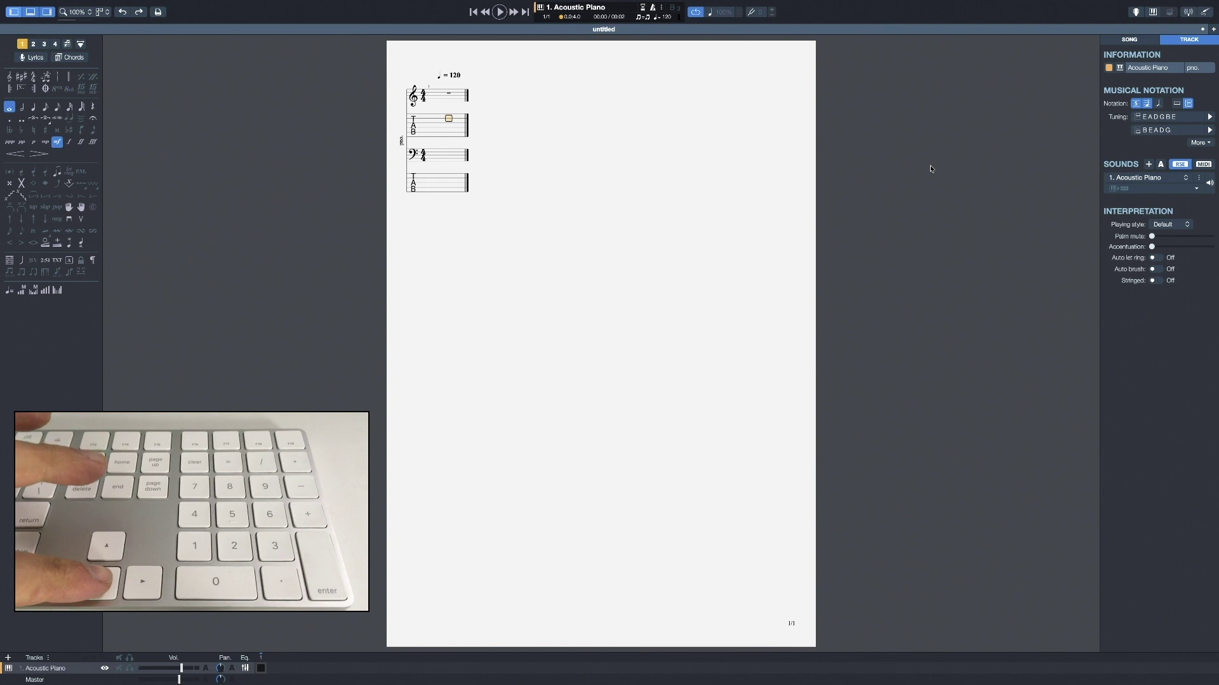
{"action": "key", "text": "Down"}
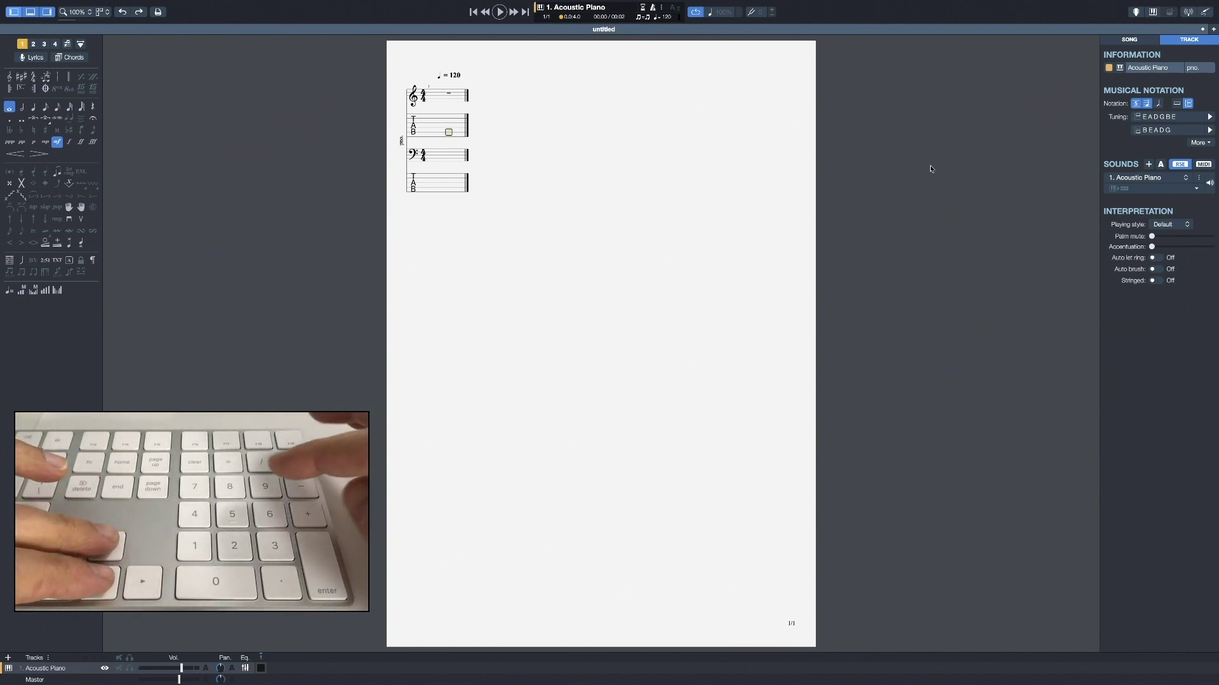
{"action": "type", "text": "5"}
{"action": "key", "text": "Up"}
{"action": "type", "text": "7"}
{"action": "key", "text": "Up"}
{"action": "type", "text": "7"}
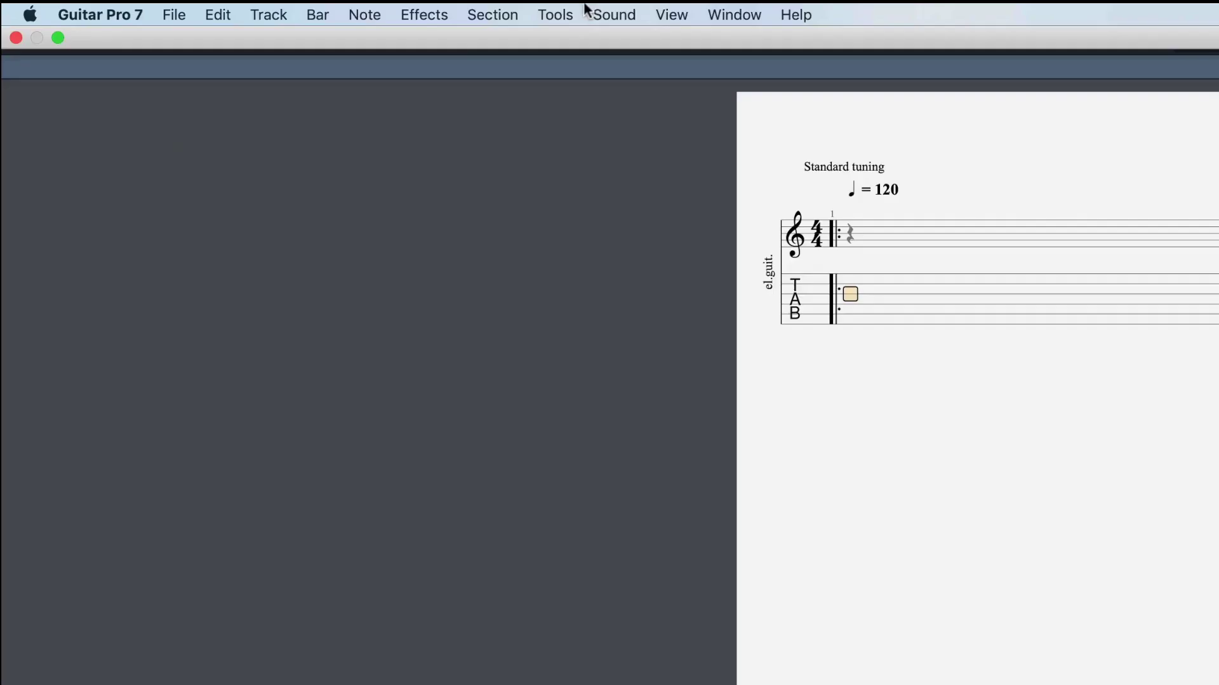
- Turn on the Fretboard View from the View menu, then show the Virtual Drumkit
{"action": "left_click", "coordinate": [671, 14]}
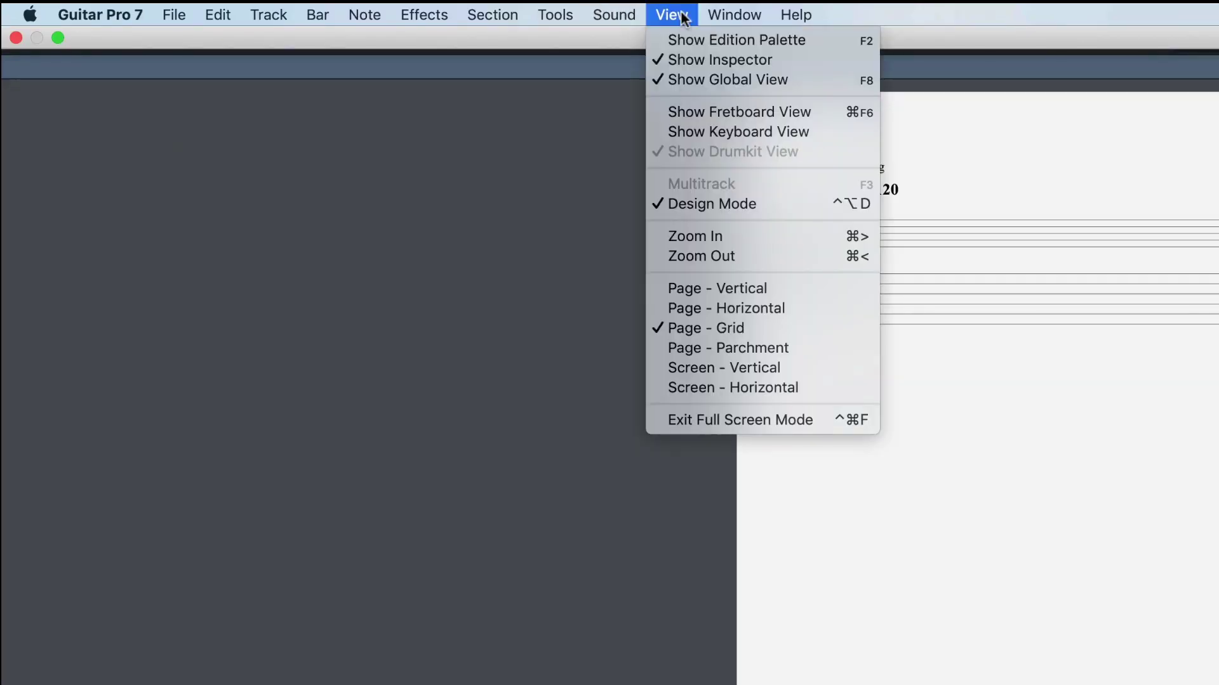
{"action": "left_click", "coordinate": [849, 112]}
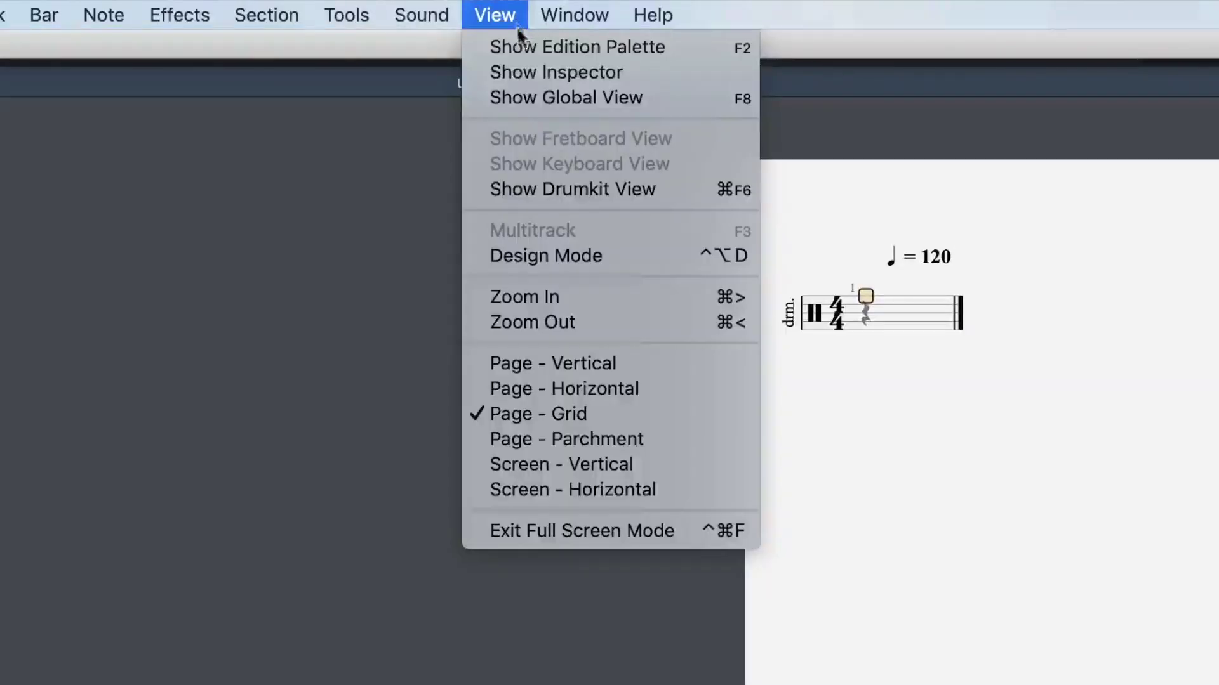
{"action": "left_click", "coordinate": [676, 190]}
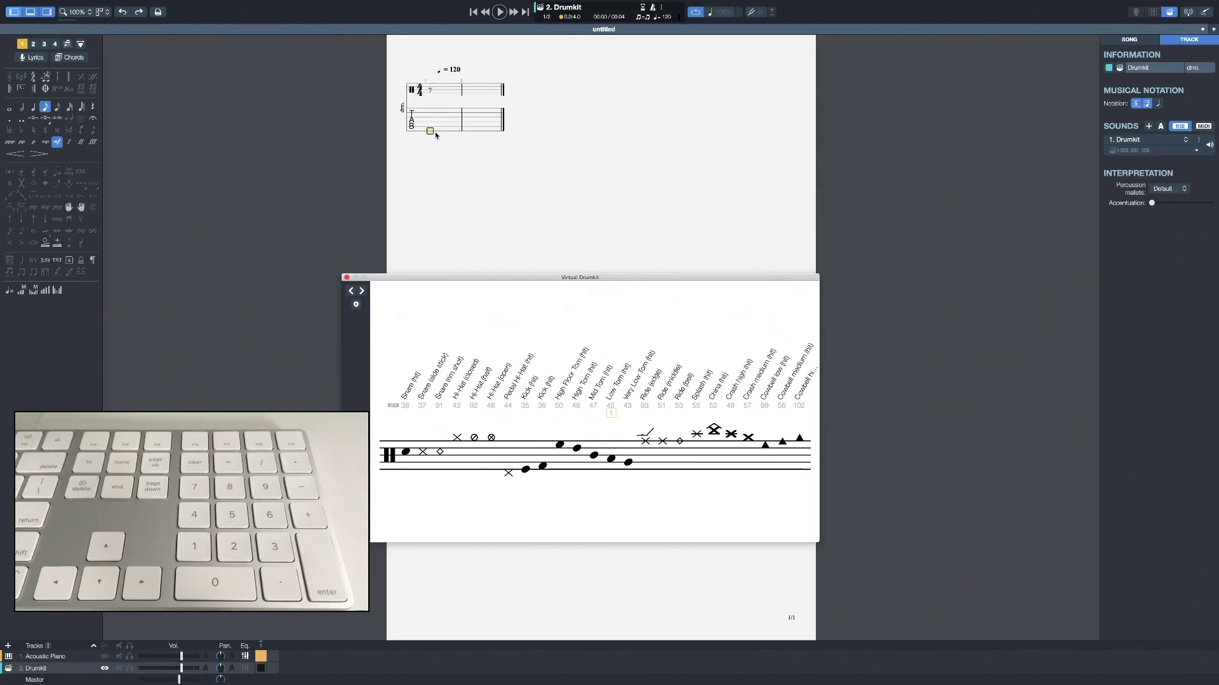
- Enter snare note 38, then map quick-entry keys 1–3 to snare hit, side stick and rim shot
{"action": "left_click", "coordinate": [429, 134]}
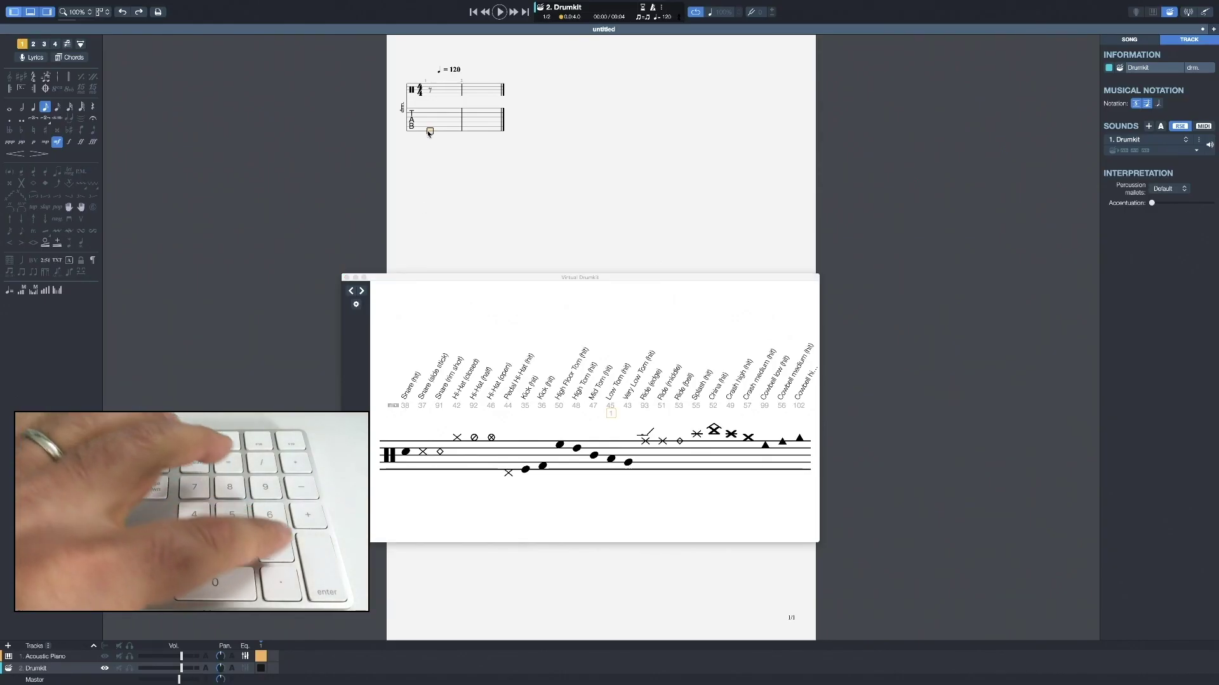
{"action": "type", "text": "38"}
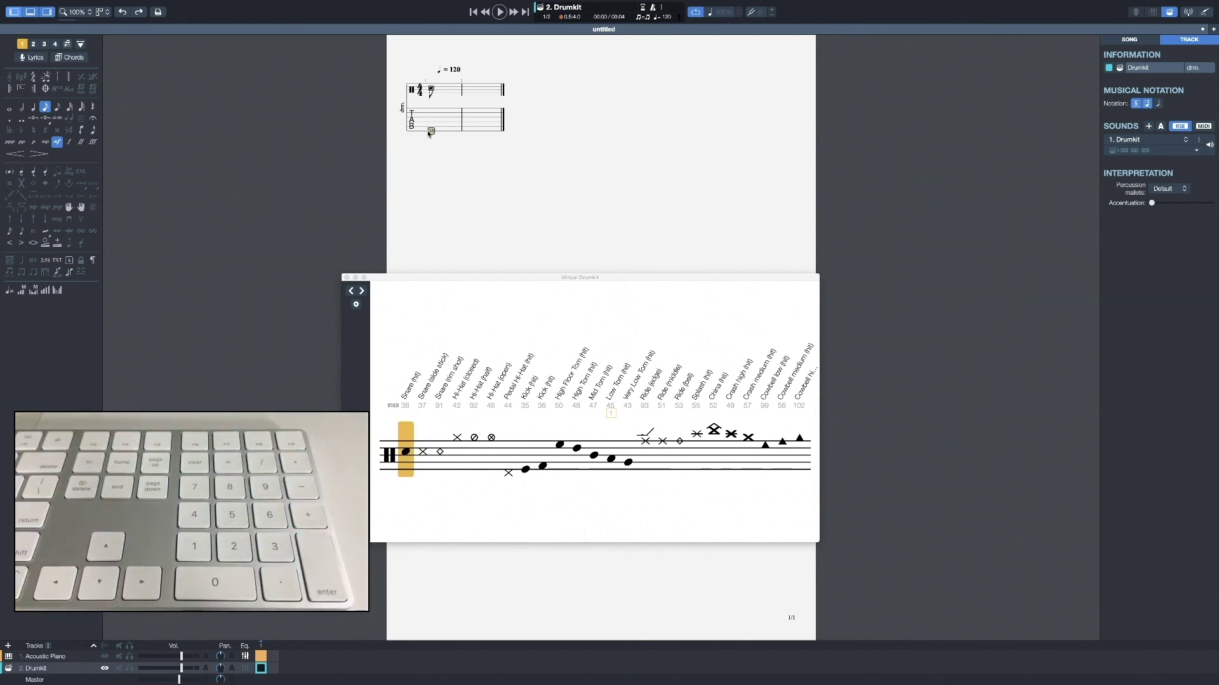
{"action": "left_click", "coordinate": [457, 438]}
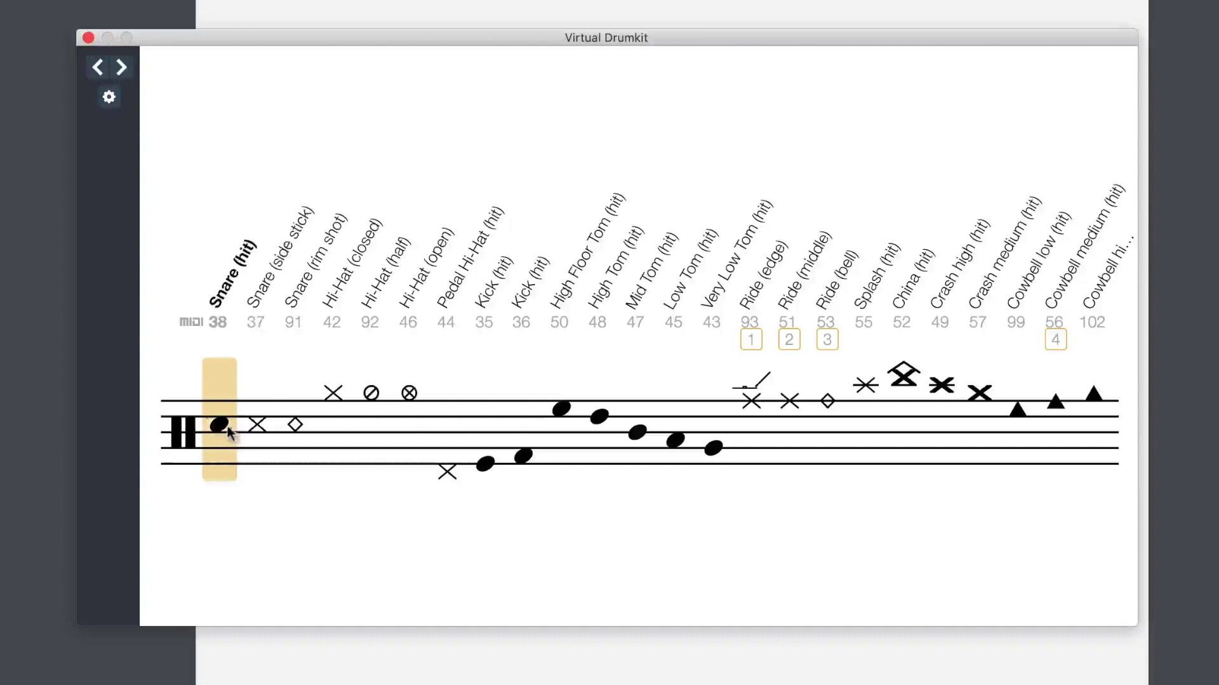
{"action": "left_click", "coordinate": [222, 428]}
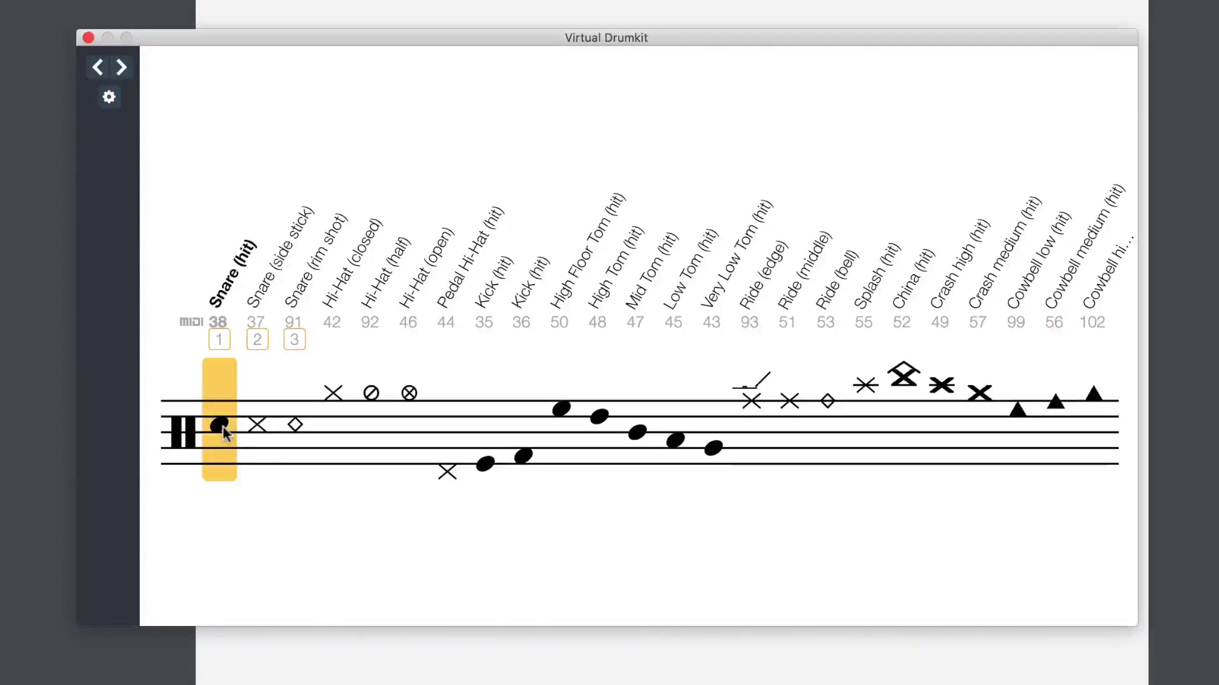
{"action": "left_click", "coordinate": [257, 426]}
{"action": "left_click", "coordinate": [291, 429]}
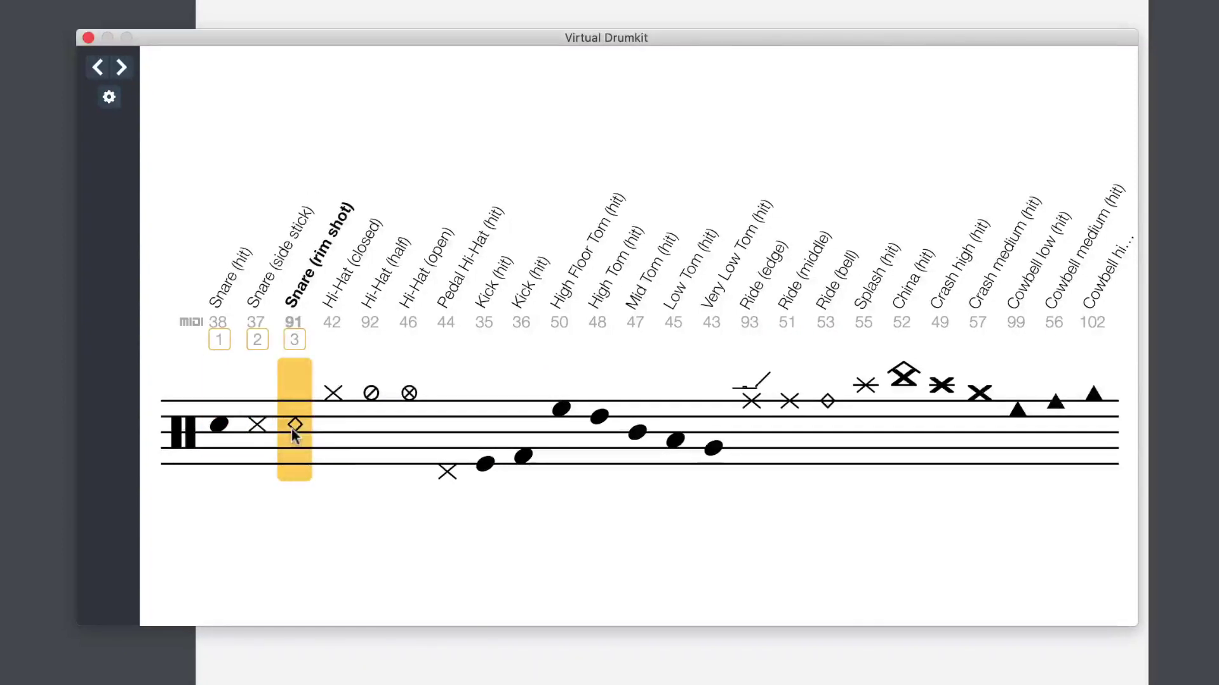